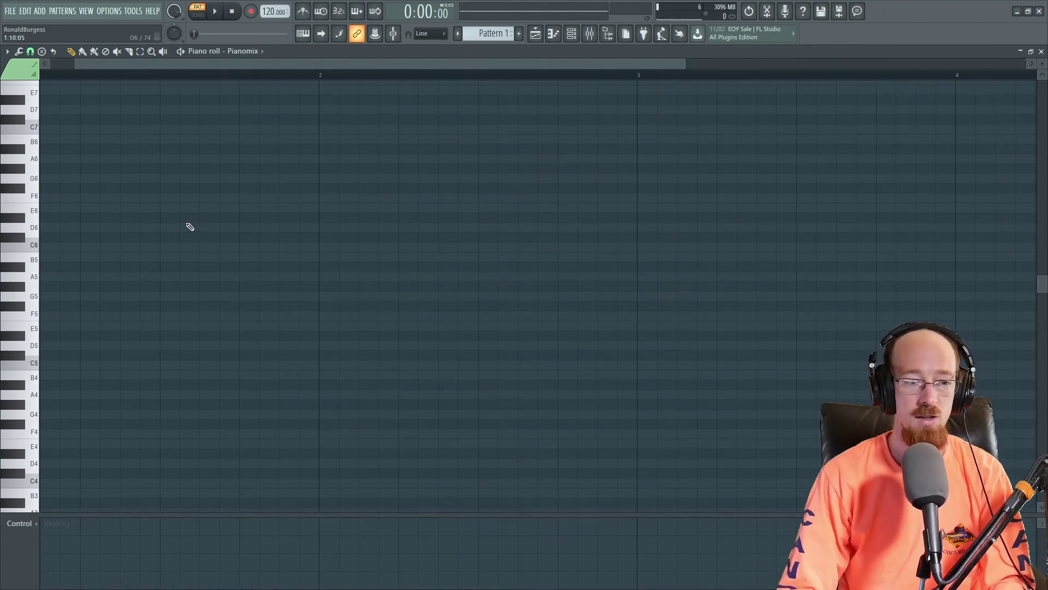
Stamp a Minor chord with root C5 at the start of bar 1
drag(190, 226, 470, 280)
scroll(332, 257, down, 2)
scroll(245, 285, down, 1)
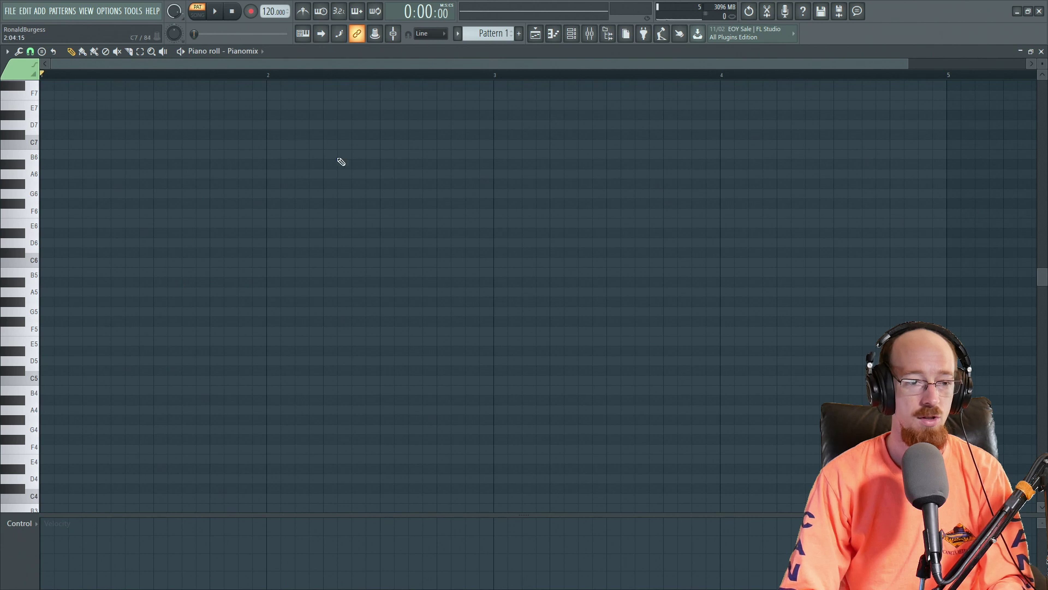
click(42, 51)
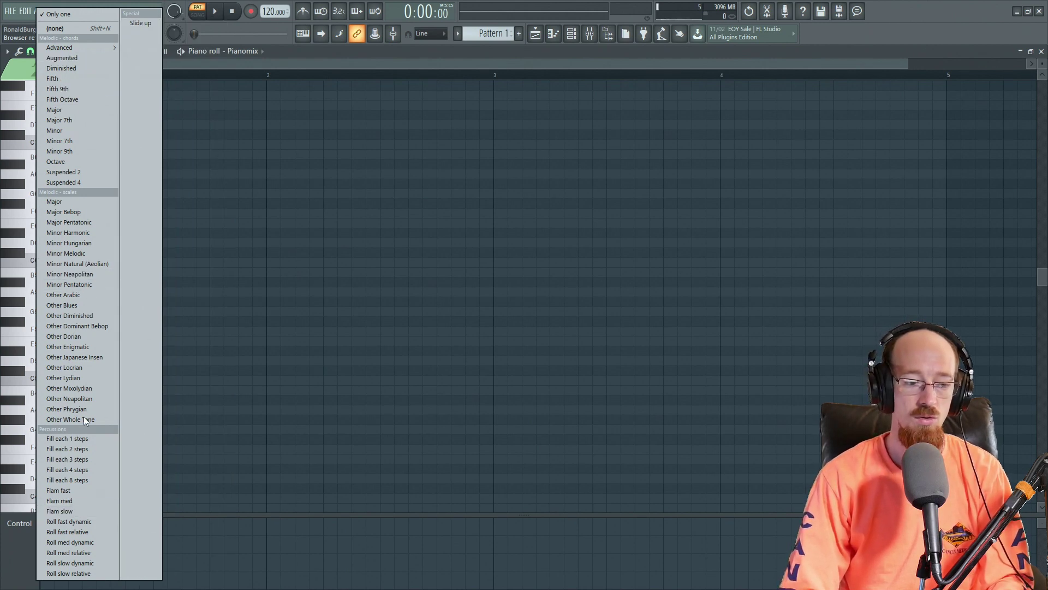
click(68, 130)
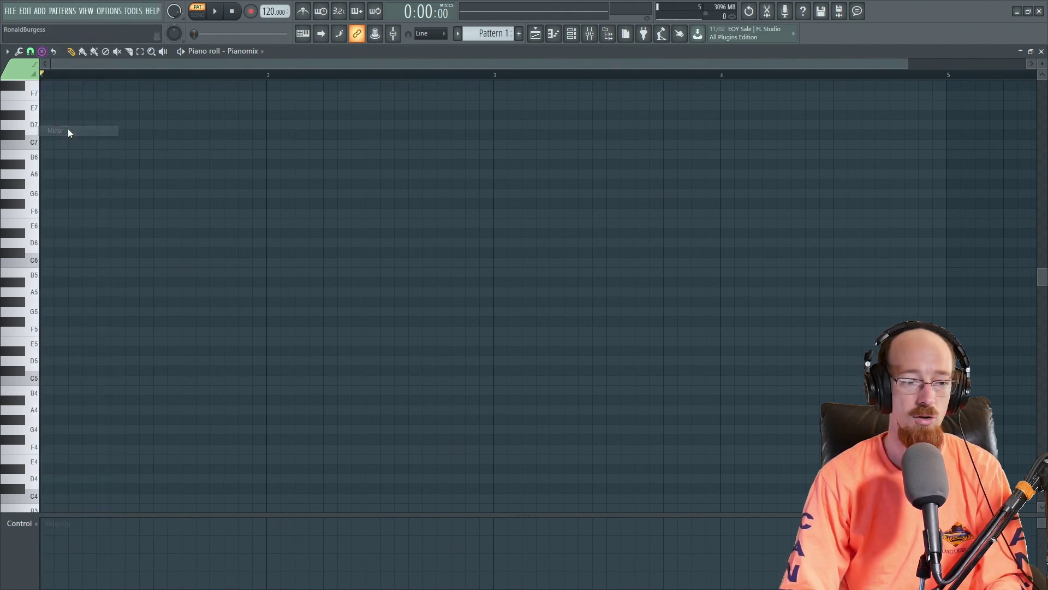
click(48, 378)
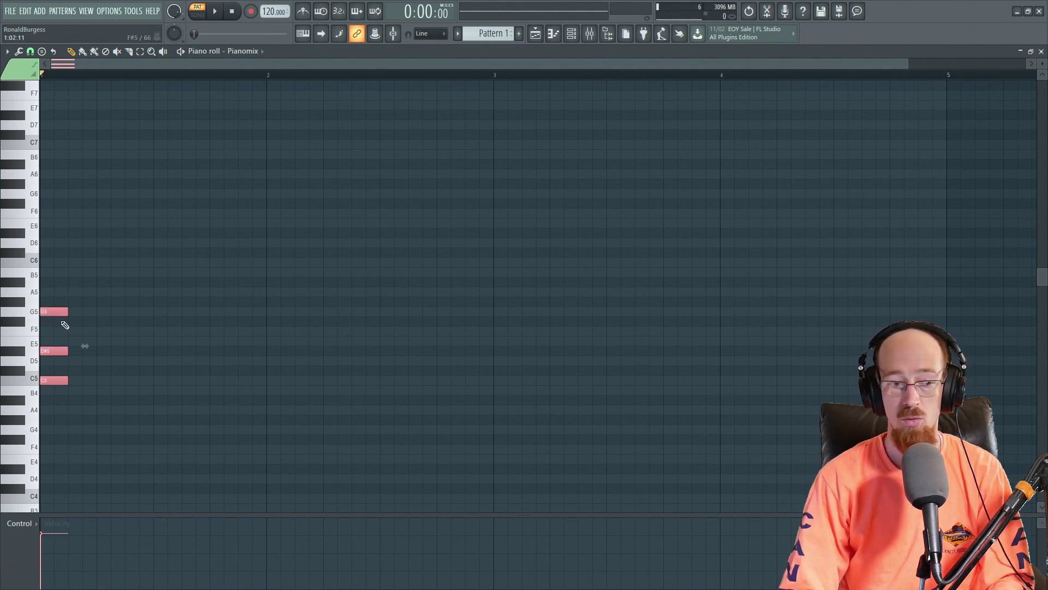
Duplicate the C minor chord at steps 7 and 11 of bar 1 and play the pattern
mouse_move(52, 312)
mouse_down()
mouse_move(45, 227)
mouse_move(49, 319)
mouse_up()
click(50, 384)
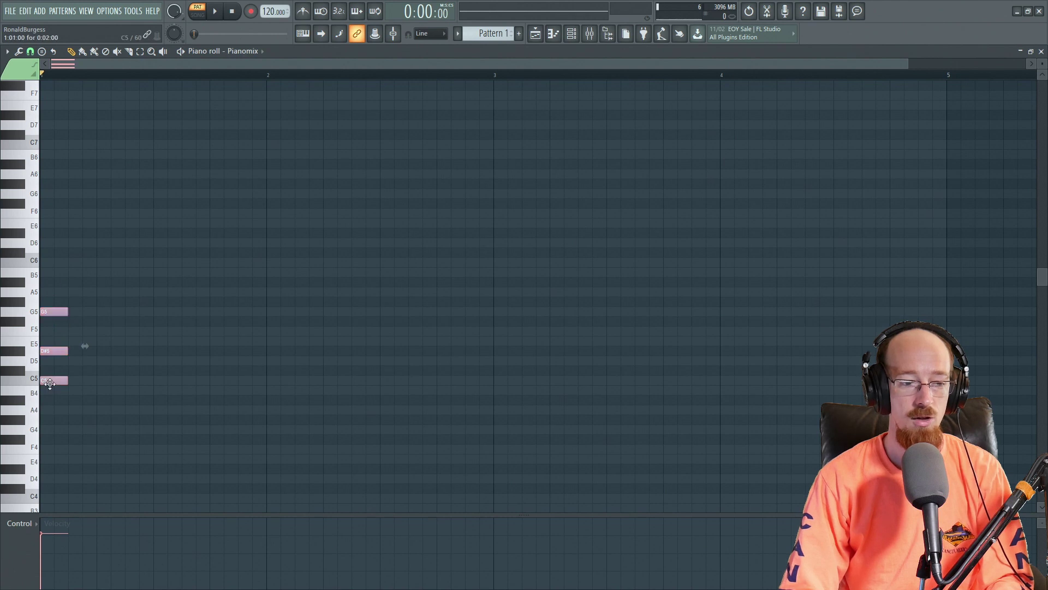
shift+drag(53, 382, 192, 382)
key(space)
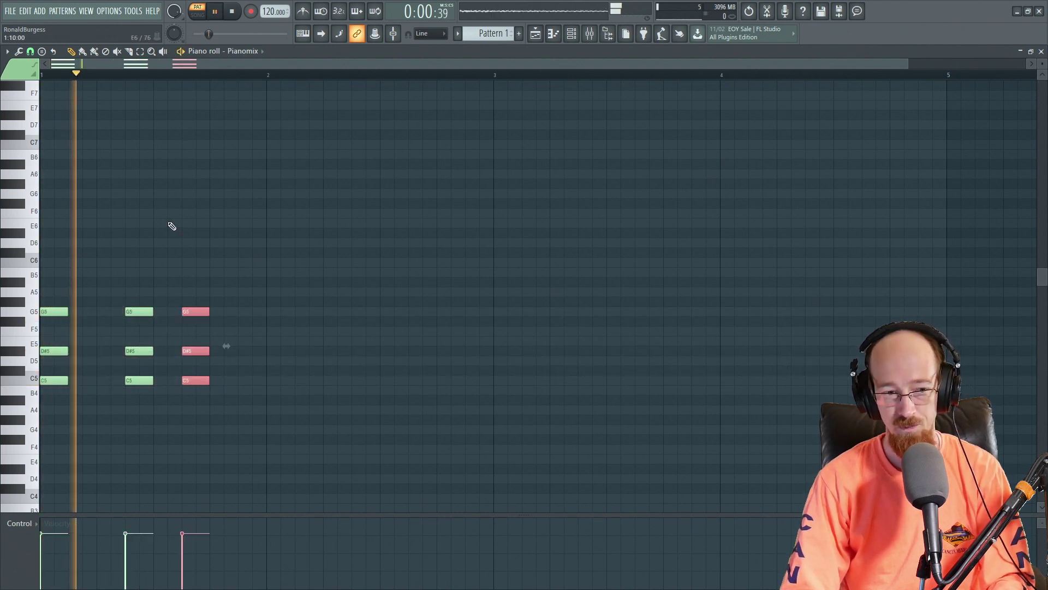
key(space)
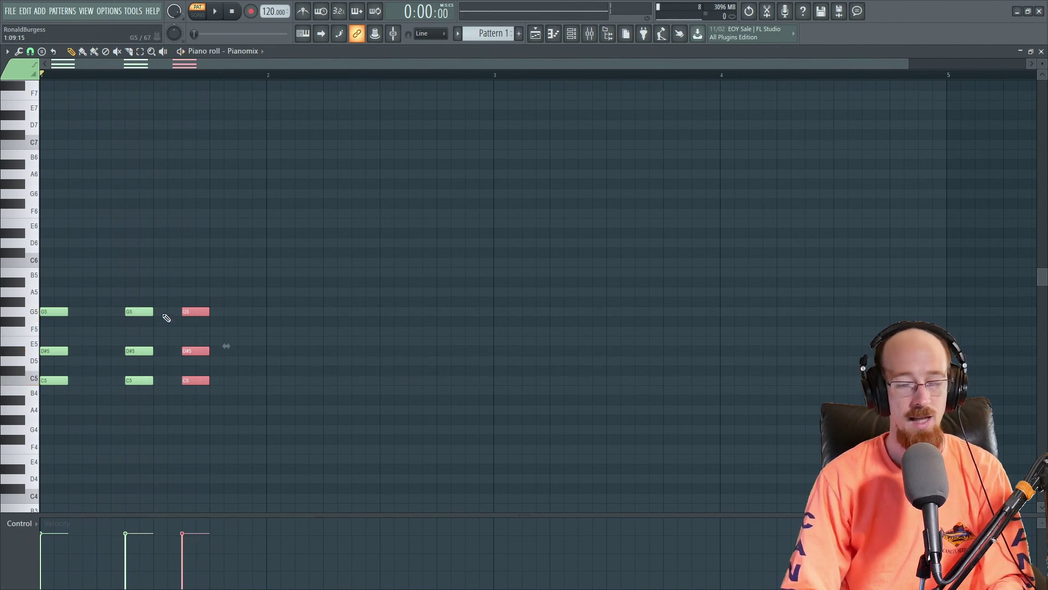
Raise the top note of the second chord in bar 1 from G5 to G#5 and play the pattern
click(187, 264)
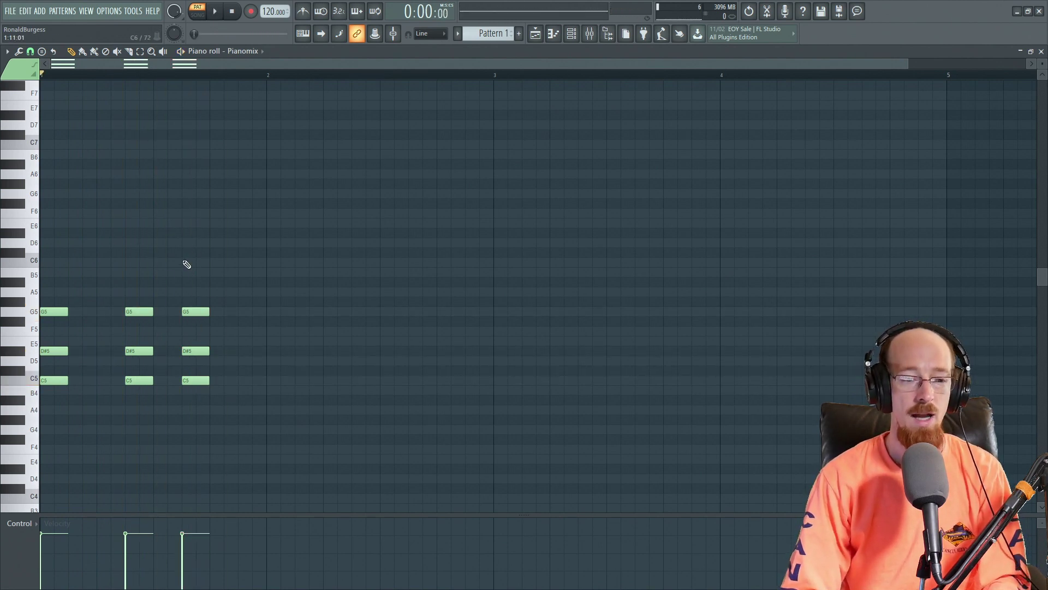
mouse_move(130, 295)
mouse_down()
mouse_move(143, 324)
mouse_move(134, 278)
mouse_move(136, 326)
mouse_move(136, 308)
mouse_move(145, 315)
mouse_up()
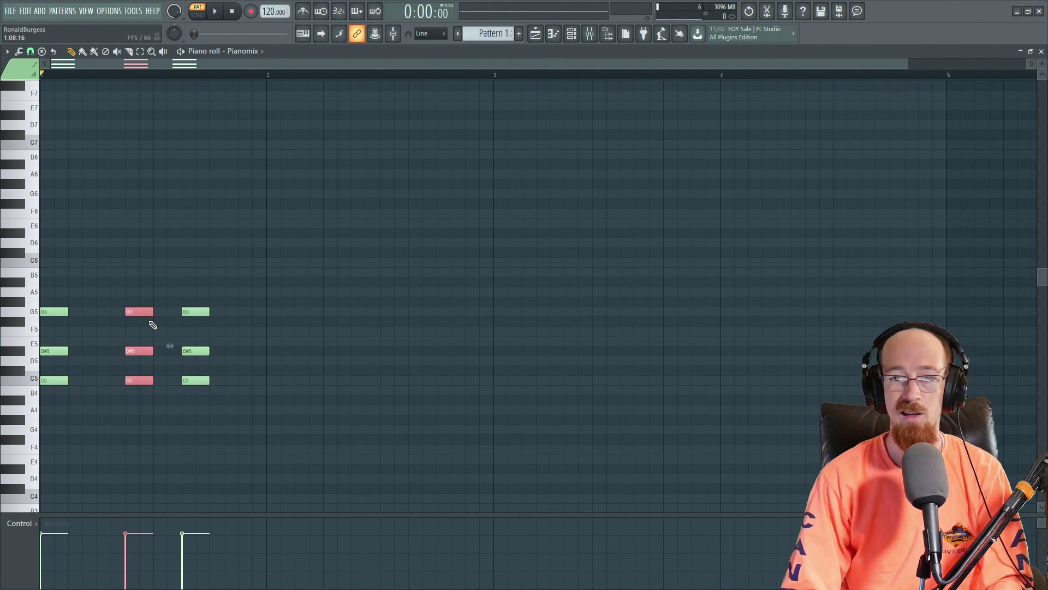
click(153, 325)
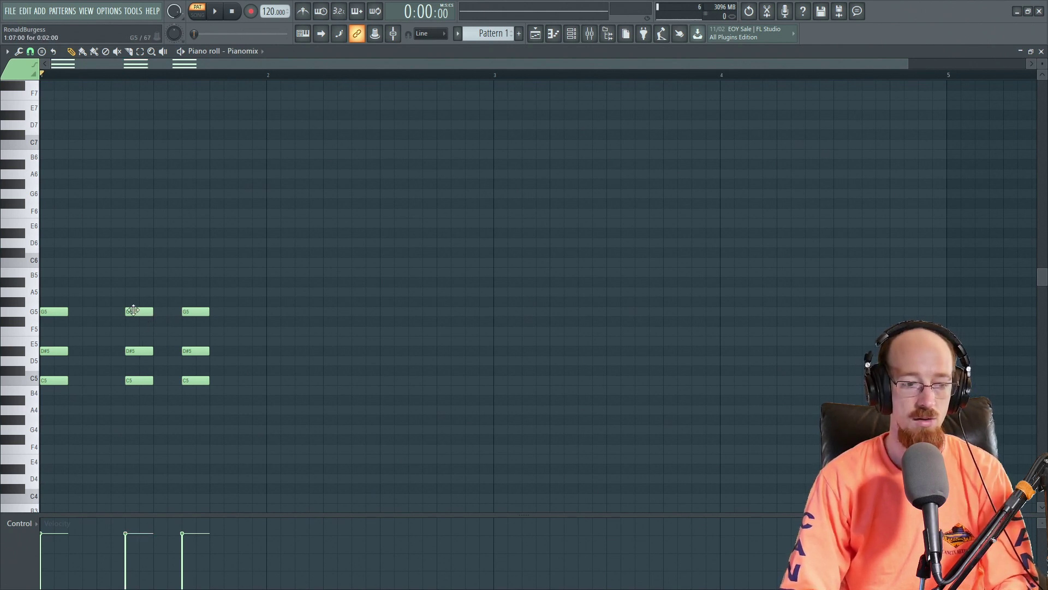
mouse_move(133, 311)
mouse_down()
mouse_move(133, 291)
mouse_move(135, 302)
mouse_up()
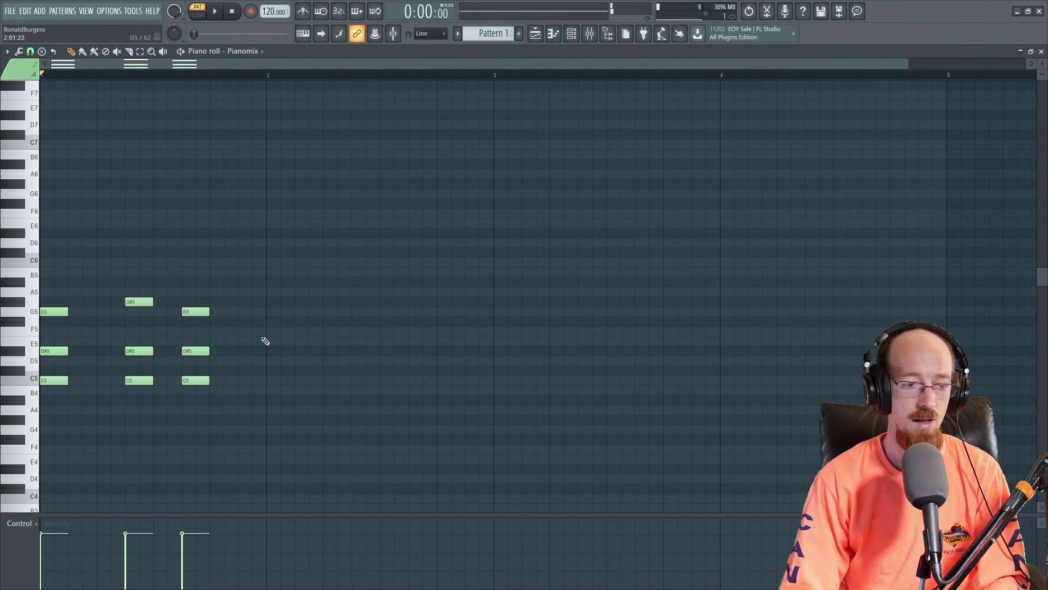
key(space)
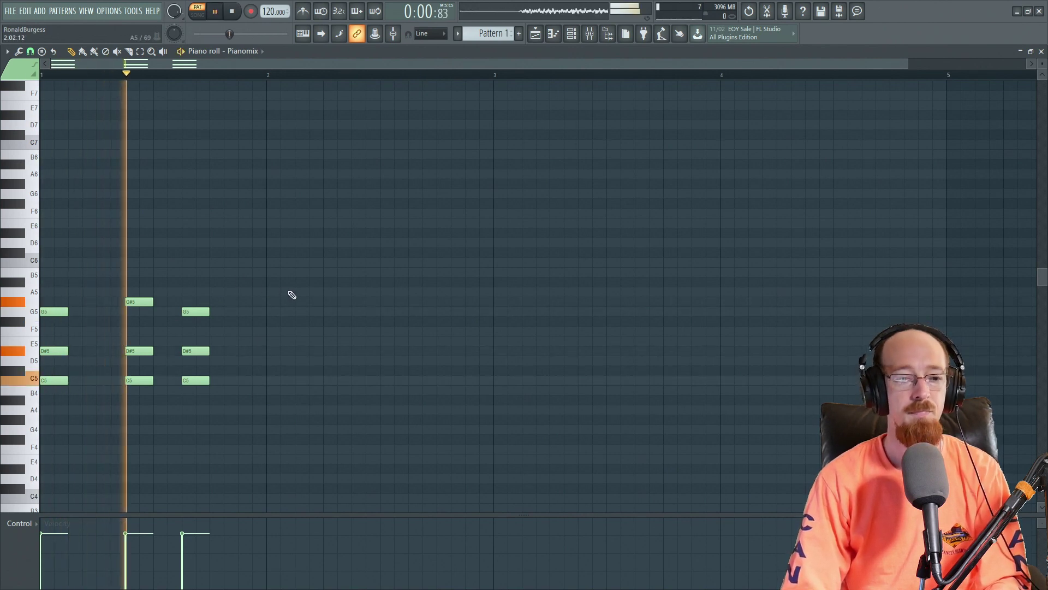
key(space)
drag(258, 227, 40, 441)
drag(66, 380, 279, 381)
right_click(280, 380)
right_click(285, 350)
right_click(291, 311)
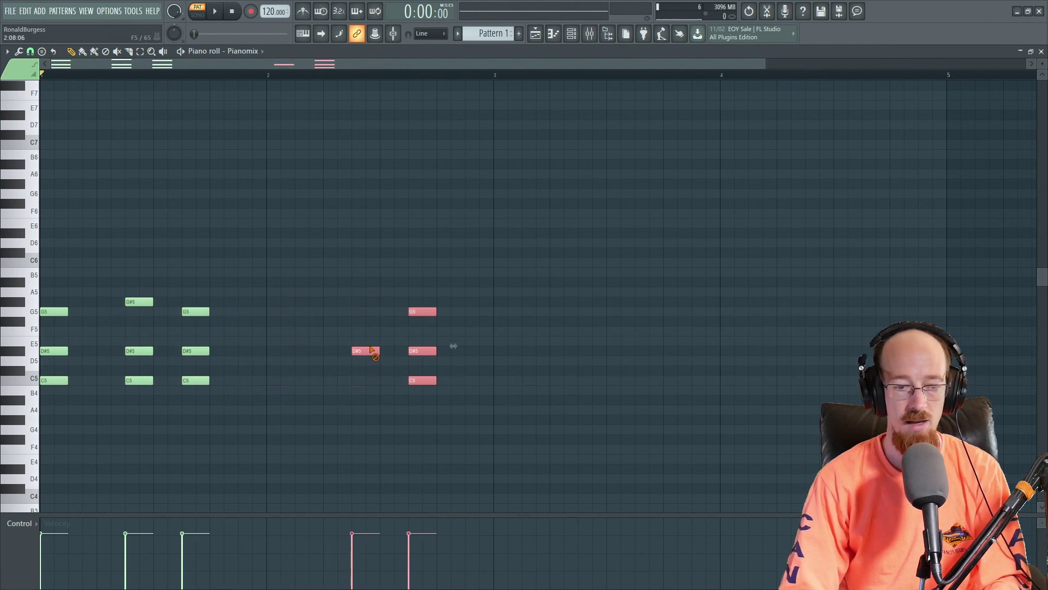
right_click(367, 351)
right_click(422, 312)
right_click(424, 351)
right_click(425, 380)
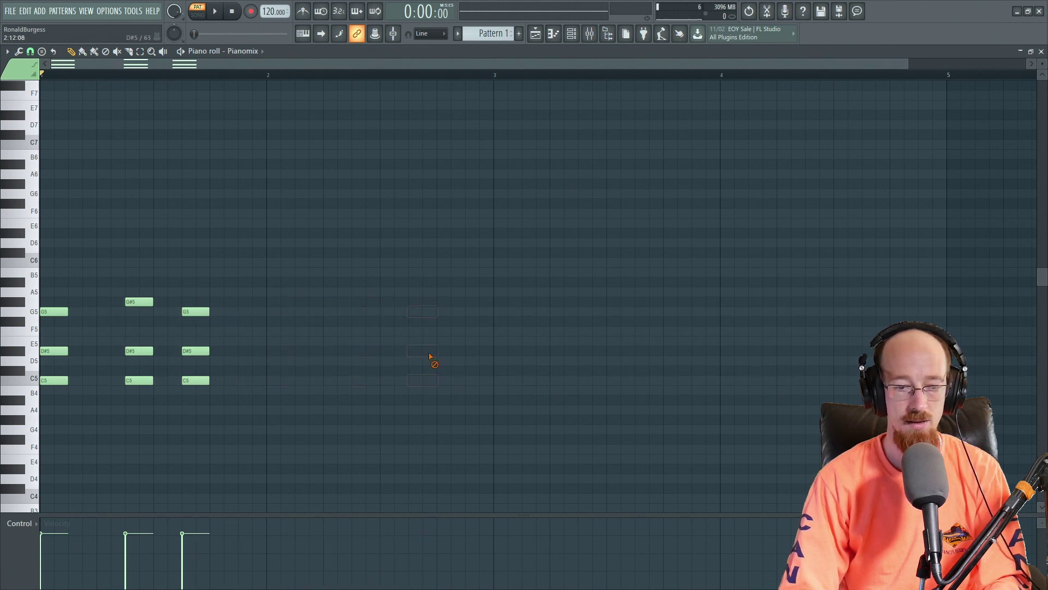
Stamp Minor 7th chords with root G4 at steps 1, 7 and 11 of bar 2 and play the pattern
click(50, 53)
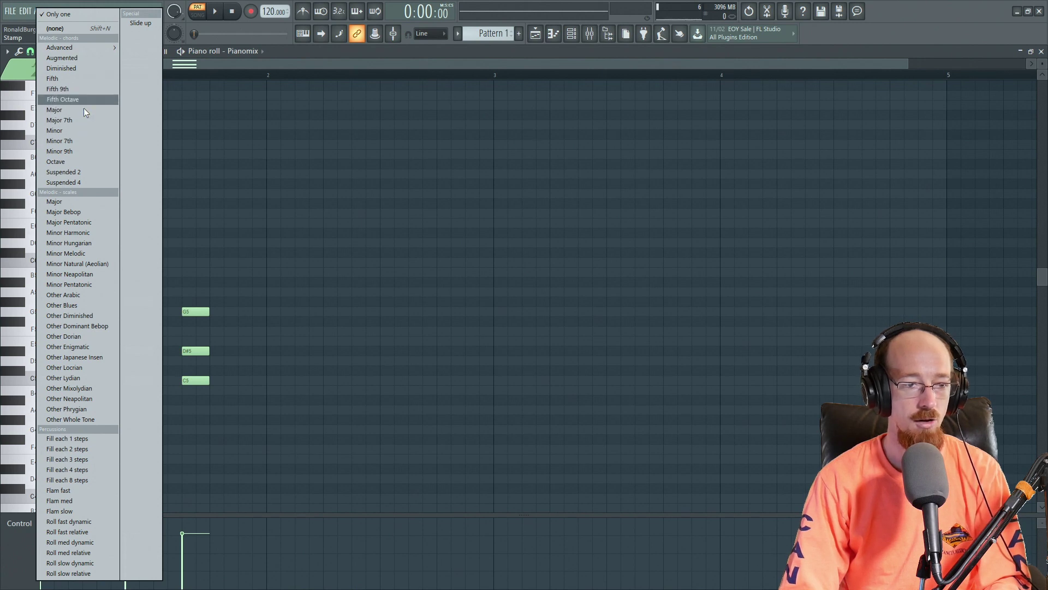
click(84, 140)
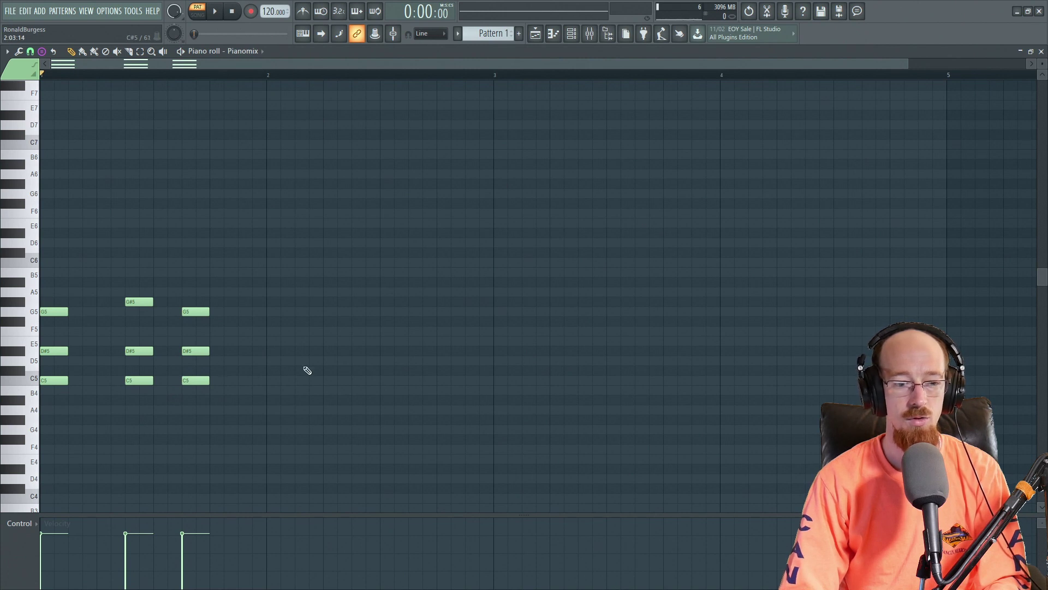
click(276, 431)
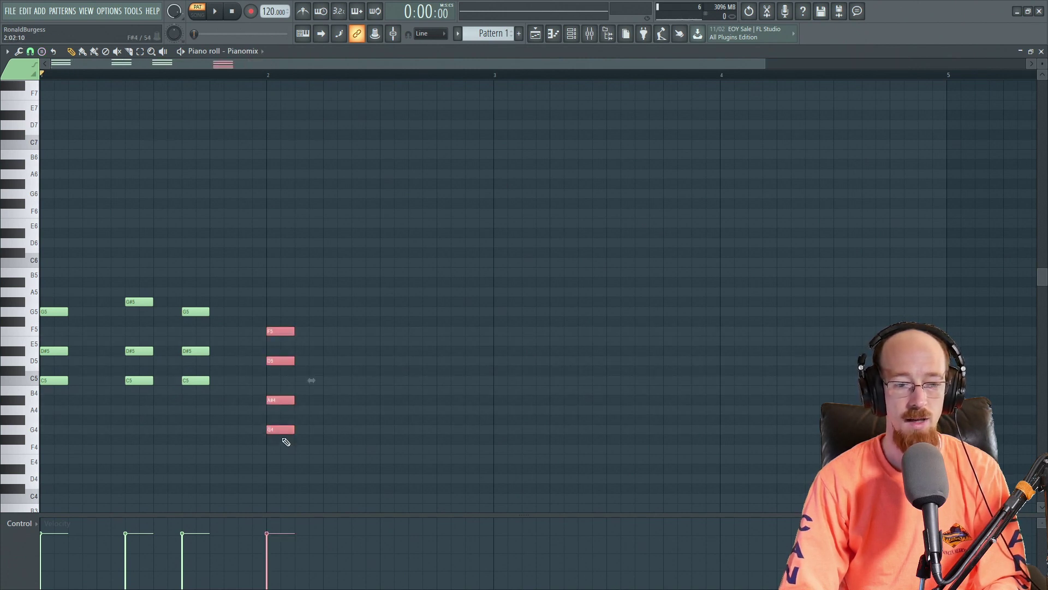
click(361, 431)
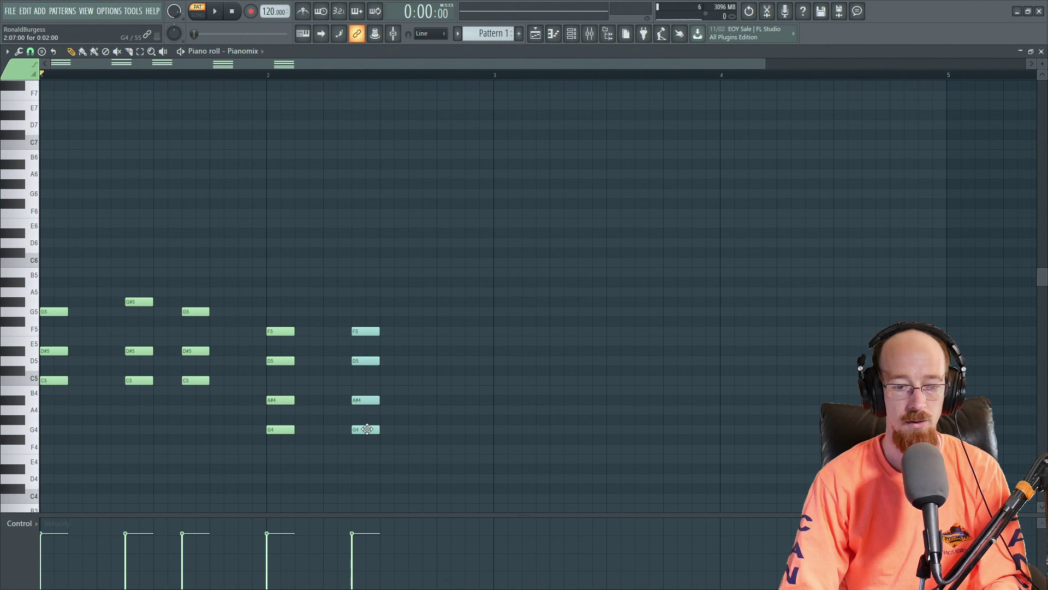
click(417, 431)
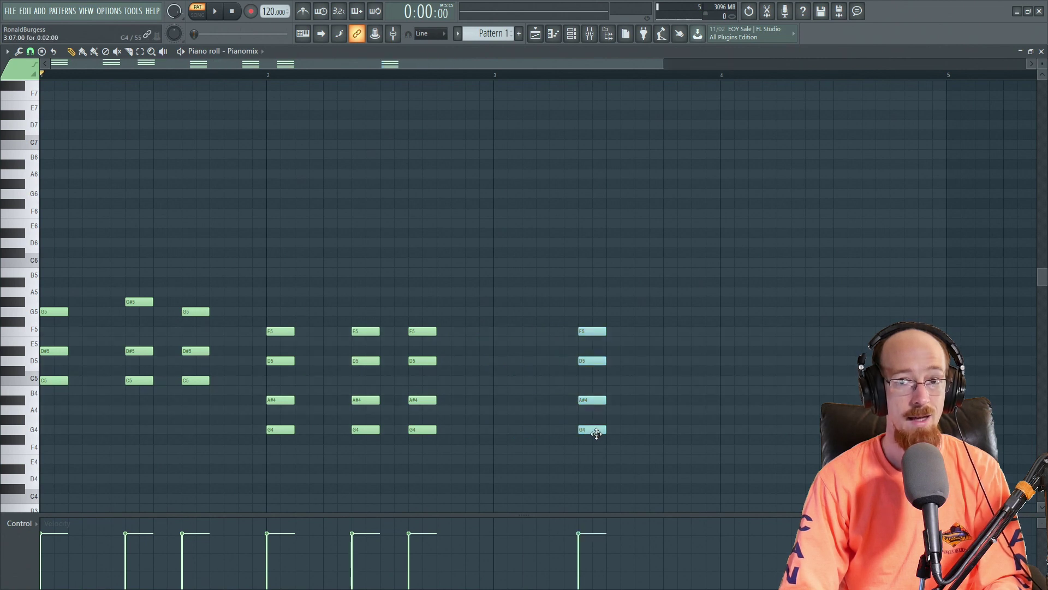
key(space)
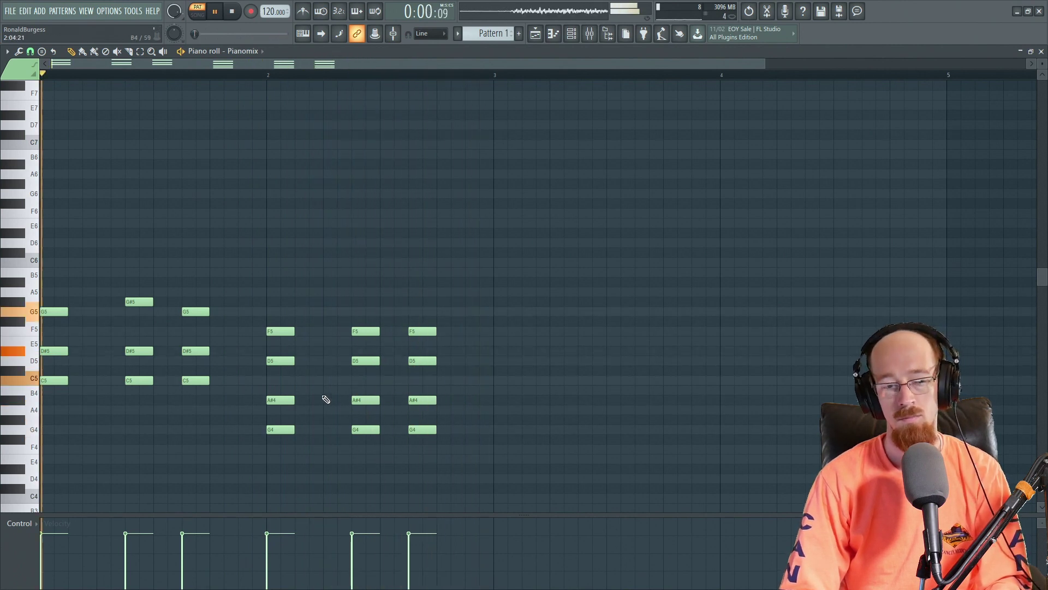
key(space)
Copy the three chords of bar 1 to the start of bar 3
drag(241, 237, 40, 428)
drag(54, 381, 507, 381)
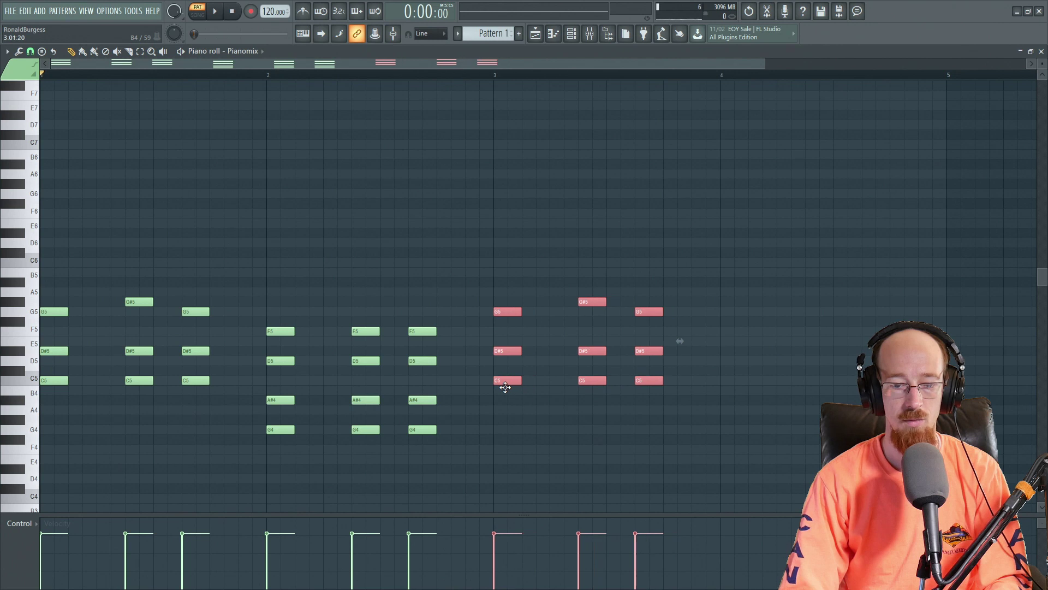
scroll(557, 369, right, 5)
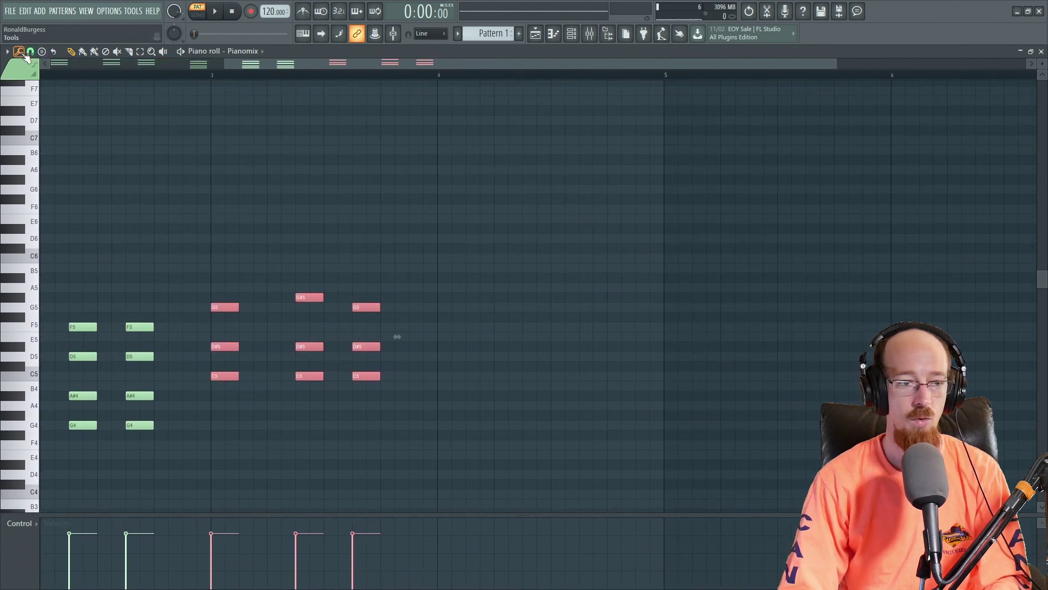
click(30, 53)
click(19, 53)
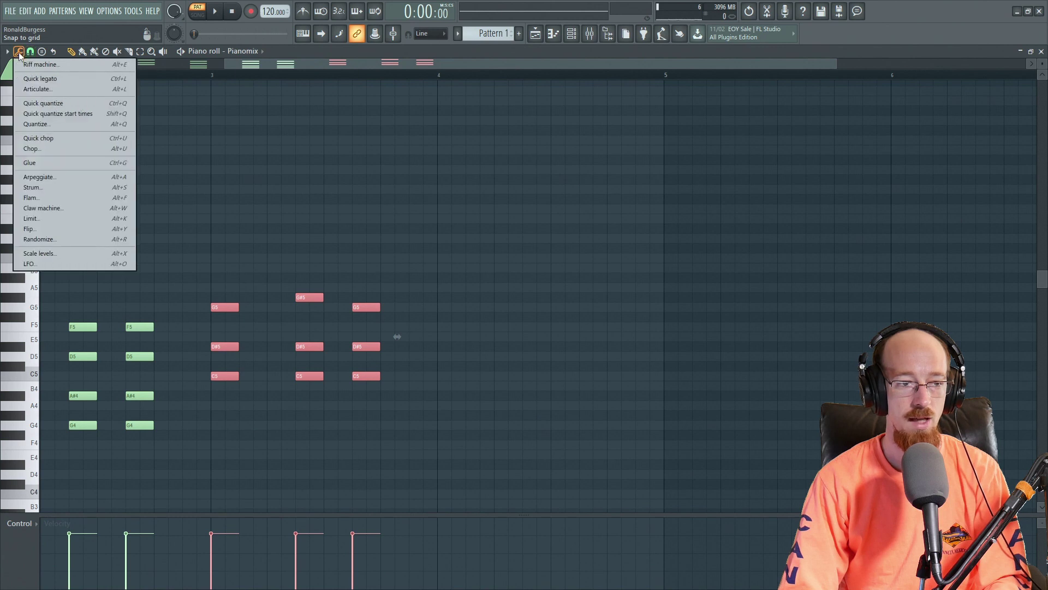
click(46, 53)
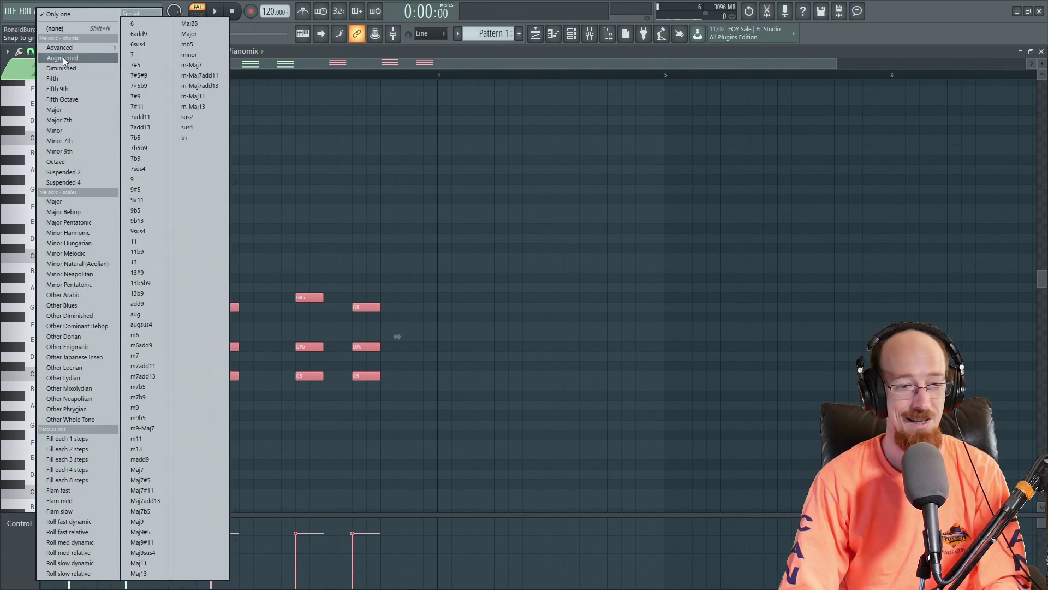
click(312, 120)
right_click(312, 123)
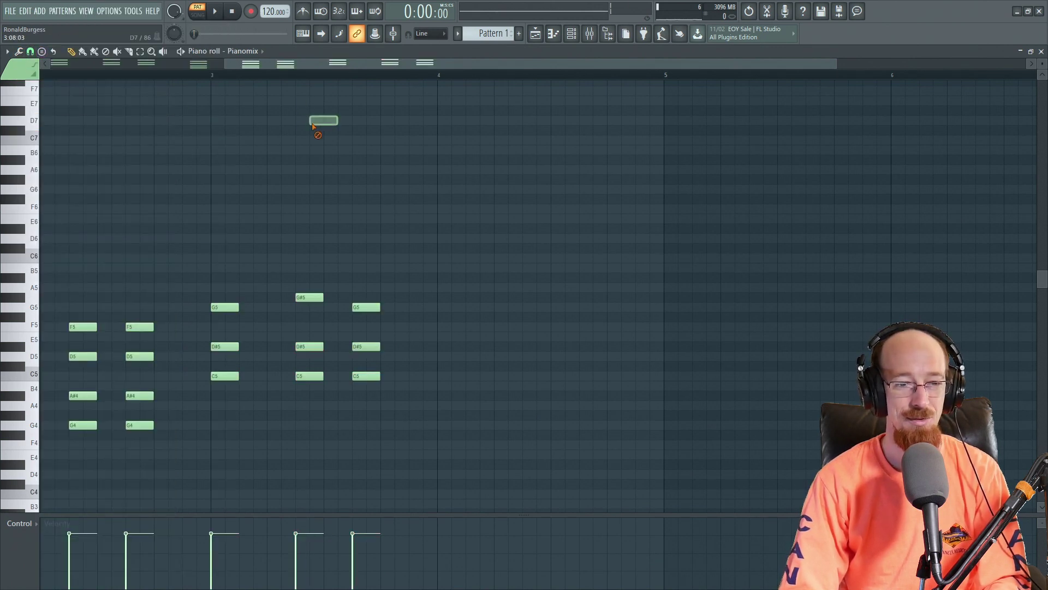
Stamp a Suspended 2 chord with root G4 at the start of bar 4 and duplicate it at step 7
click(47, 53)
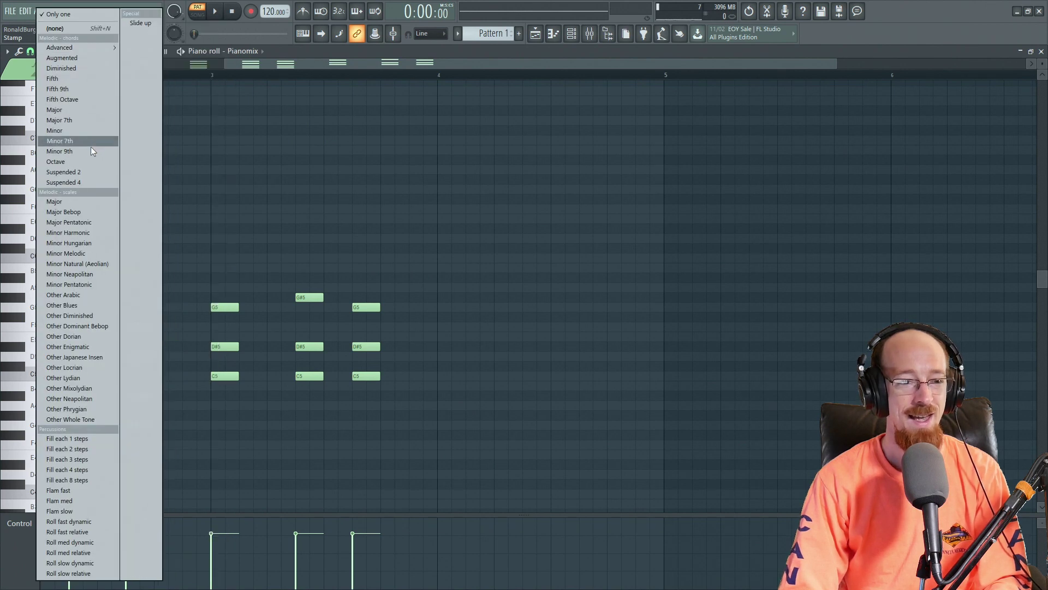
click(82, 172)
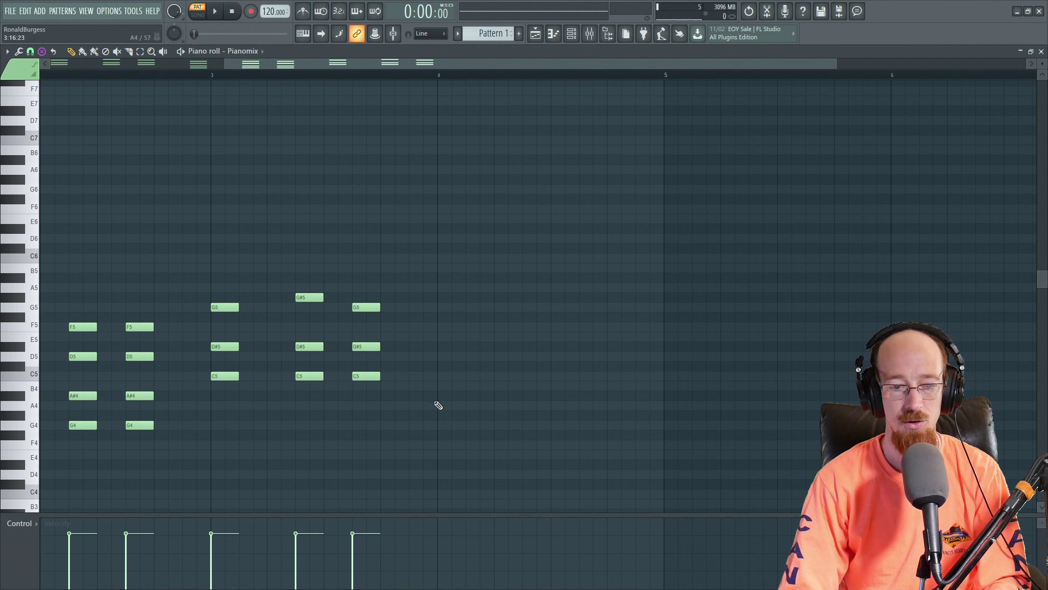
click(451, 425)
drag(504, 426, 532, 427)
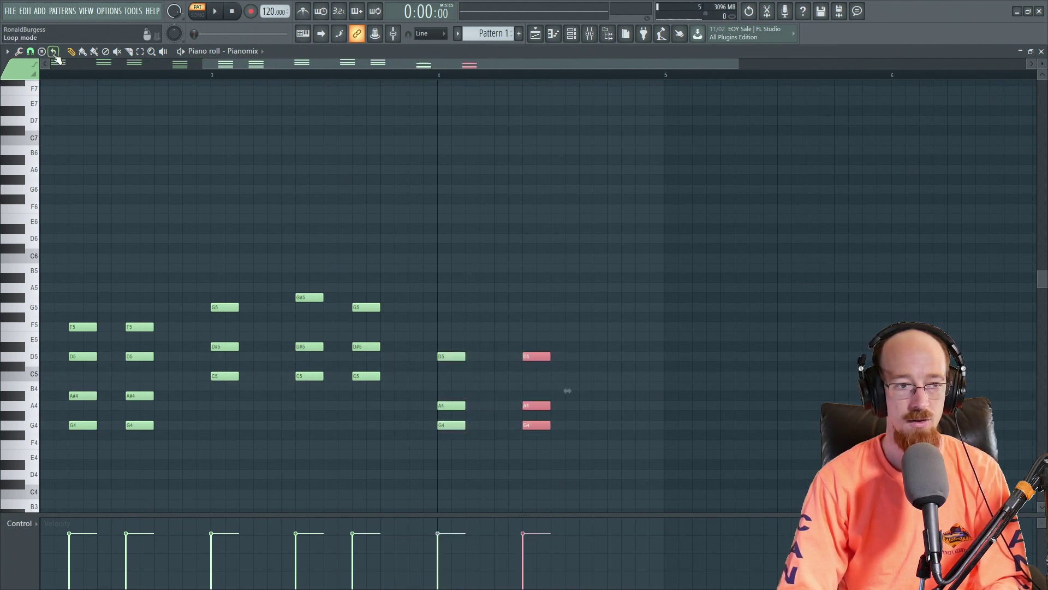
Replace the second chord of bar 4 with a G4 Suspended 4 chord and copy the Suspended 2 chord to step 11
click(42, 51)
click(65, 183)
key(Delete)
click(528, 425)
drag(449, 331, 593, 429)
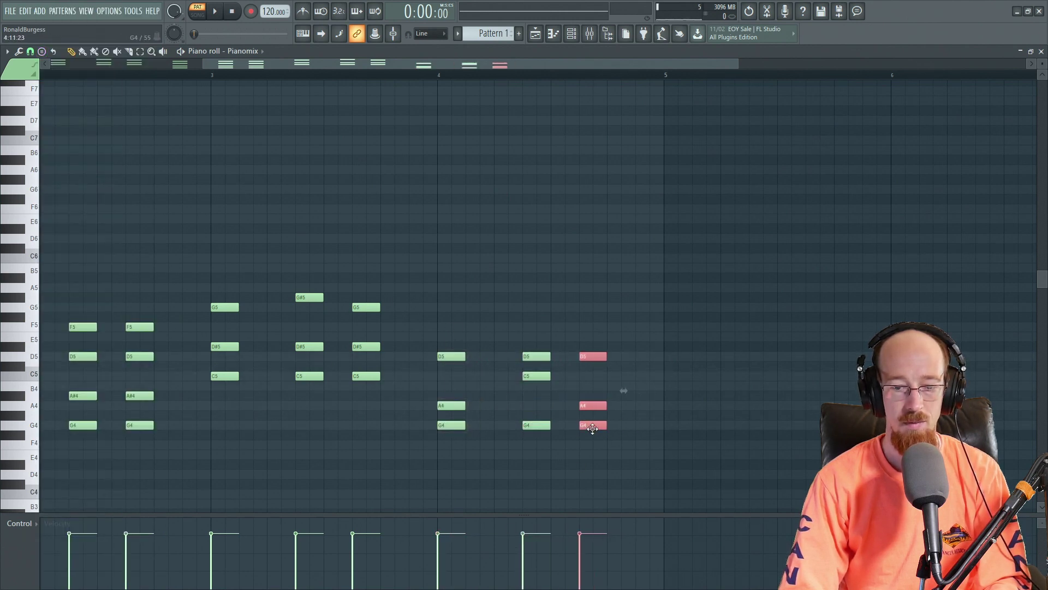
Play the pattern from bar 4 to hear the suspended chords
click(645, 475)
click(440, 74)
key(space)
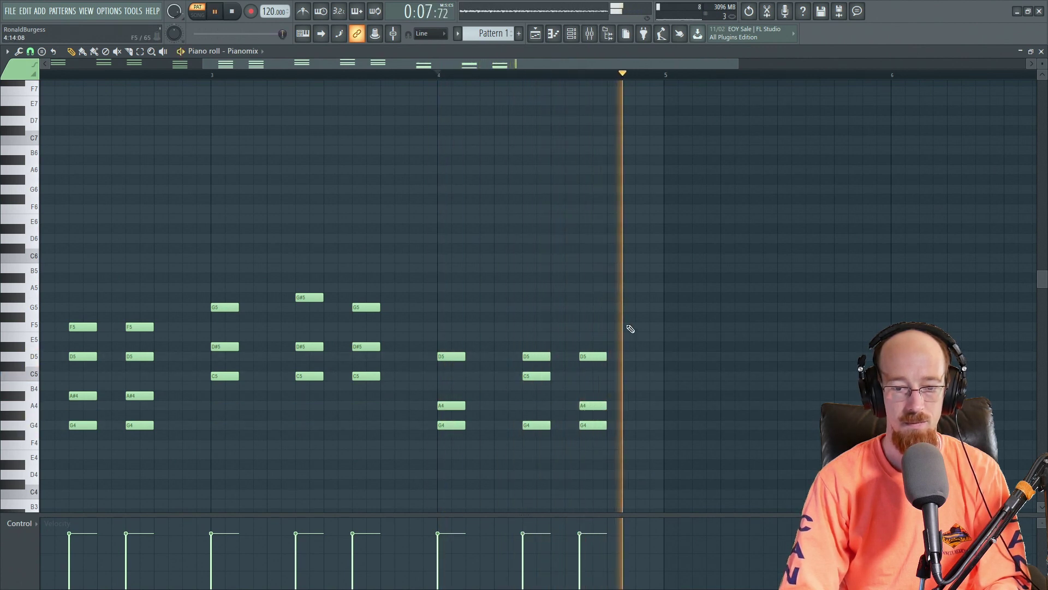
drag(328, 303, 399, 294)
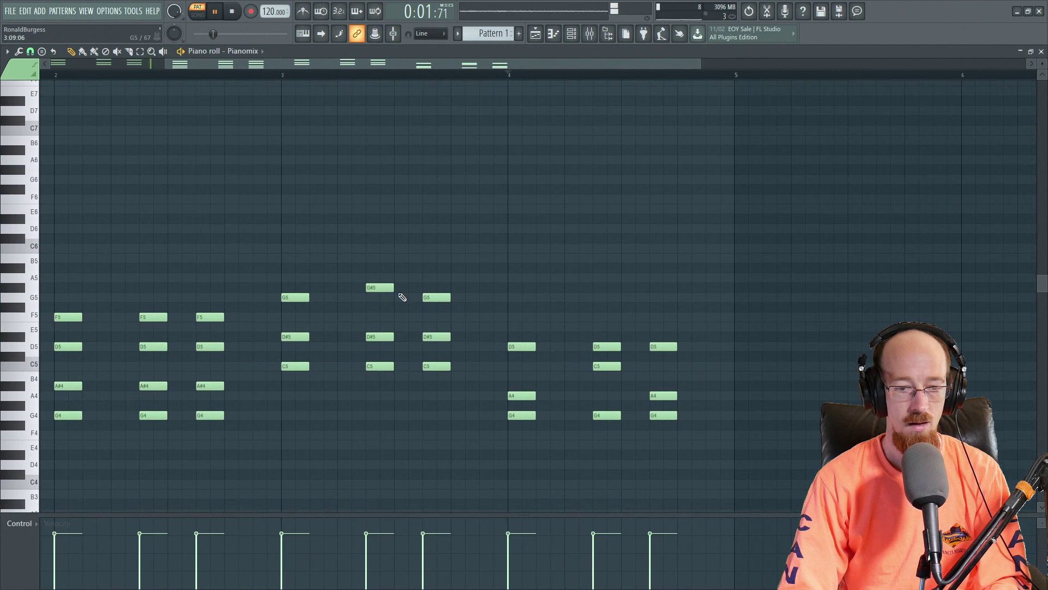
scroll(458, 269, down, 1)
key(space)
Copy only the three F5 notes of bar 2 onto the matching chords of bar 4
click(504, 344)
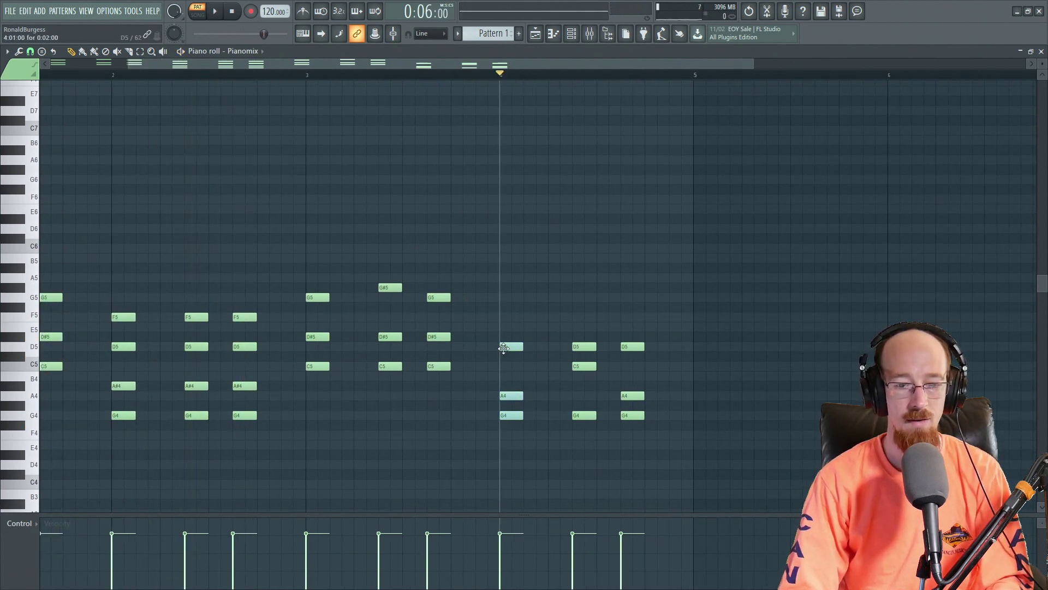
drag(111, 303, 262, 325)
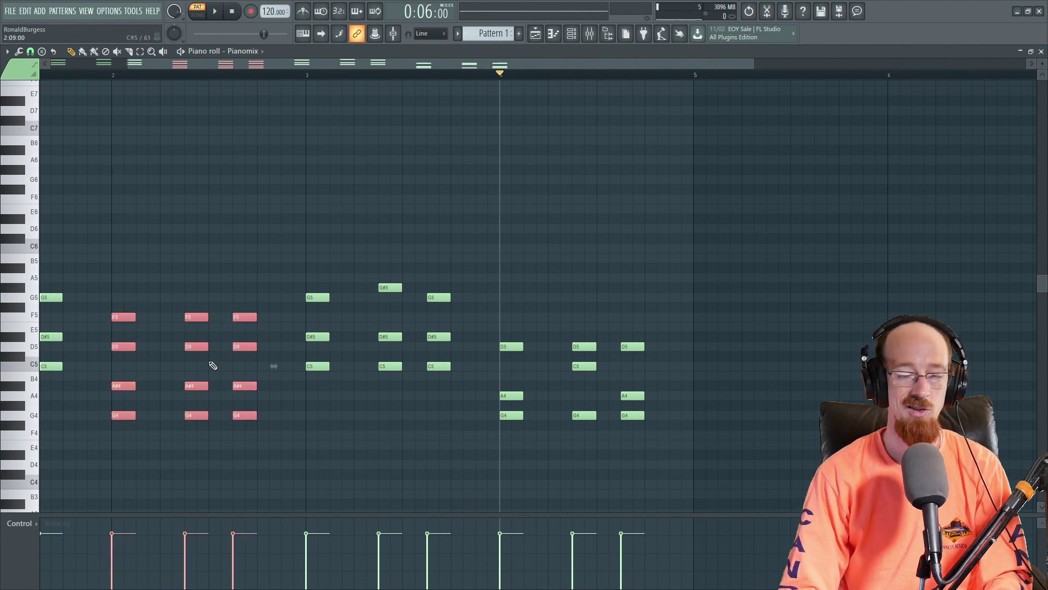
drag(112, 295, 304, 341)
drag(117, 317, 506, 317)
Play the whole four-bar chord progression from the start
key(space)
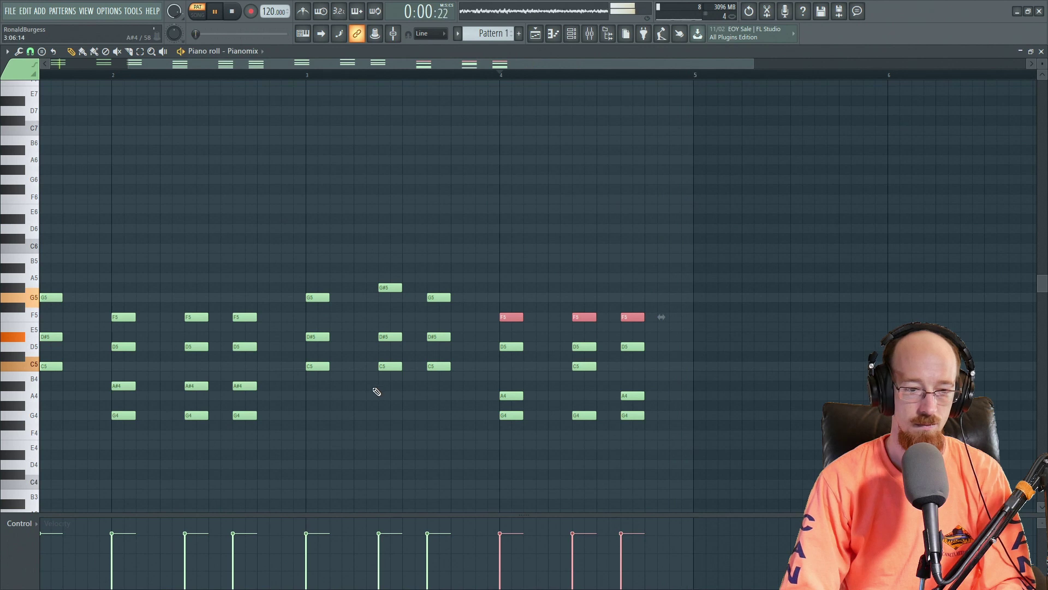
scroll(374, 367, down, 1)
drag(375, 418, 427, 400)
scroll(367, 316, up, 1)
drag(441, 357, 490, 360)
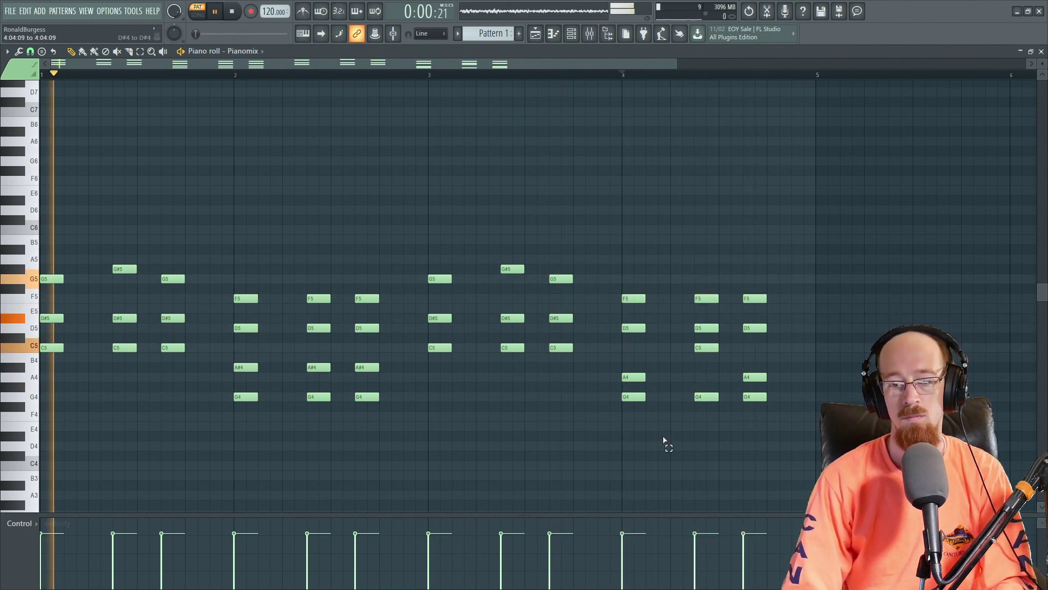
scroll(663, 439, up, 2)
drag(688, 403, 482, 431)
key(space)
ctrl+click(427, 403)
ctrl+click(484, 440)
drag(420, 414, 418, 403)
key(Delete)
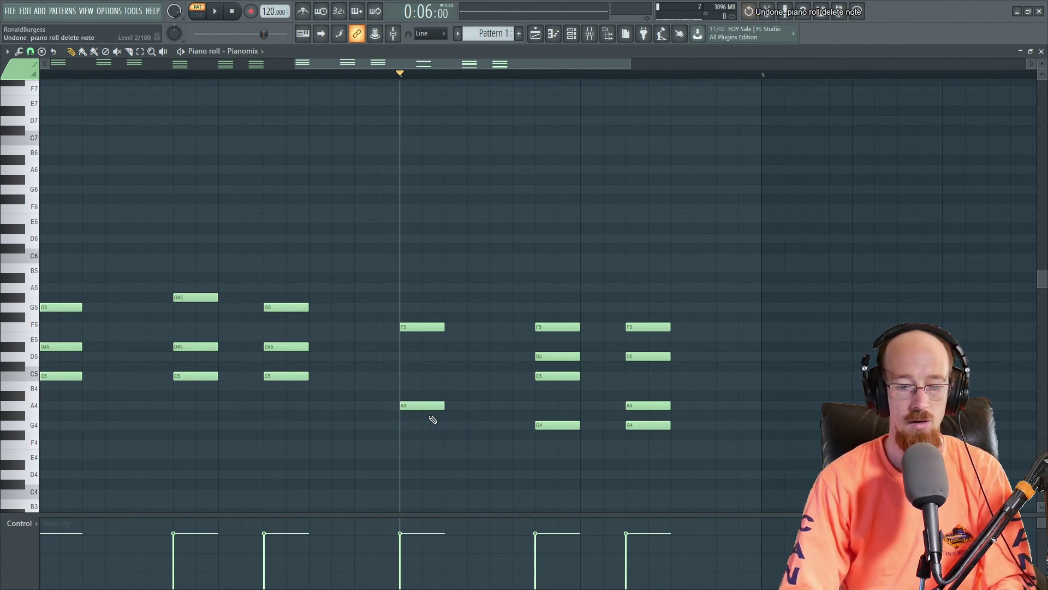
key(ctrl+z)
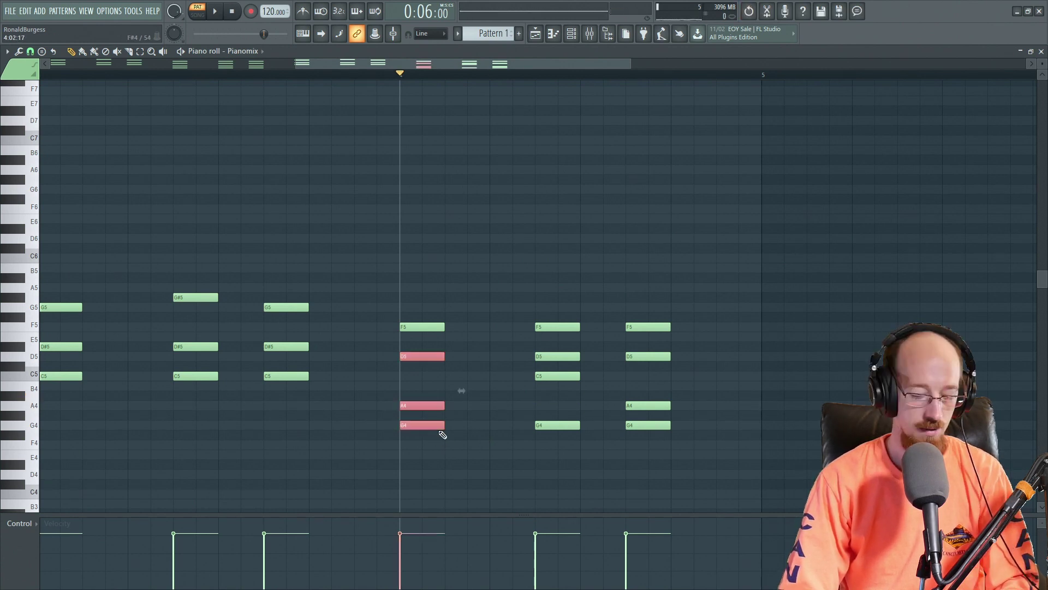
Raise the A4 note to A#4 in the first and last chords of bar 4
click(459, 390)
drag(429, 405, 429, 396)
key(space)
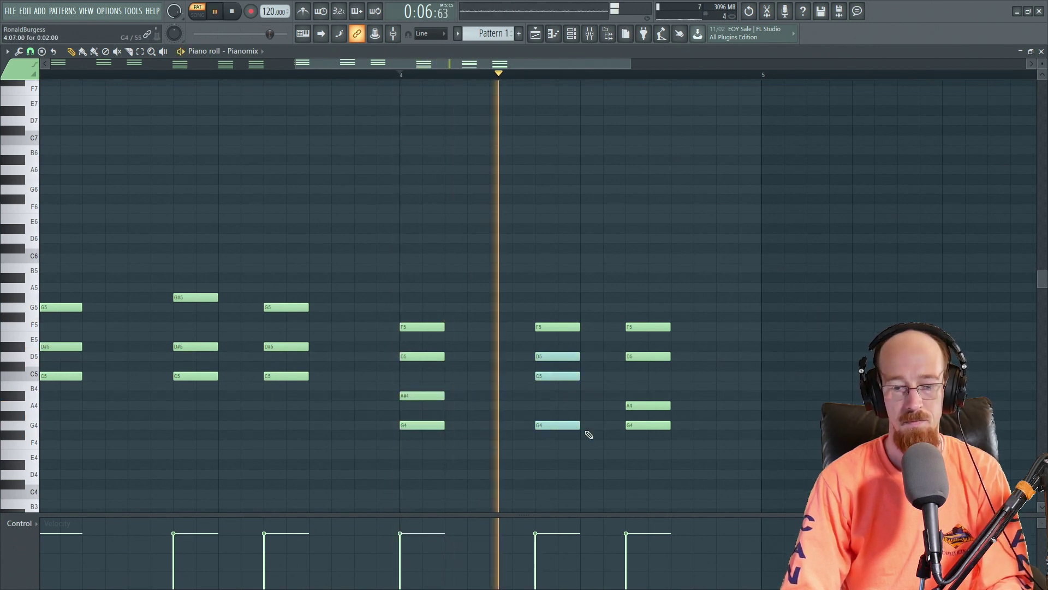
key(space)
drag(645, 381, 647, 407)
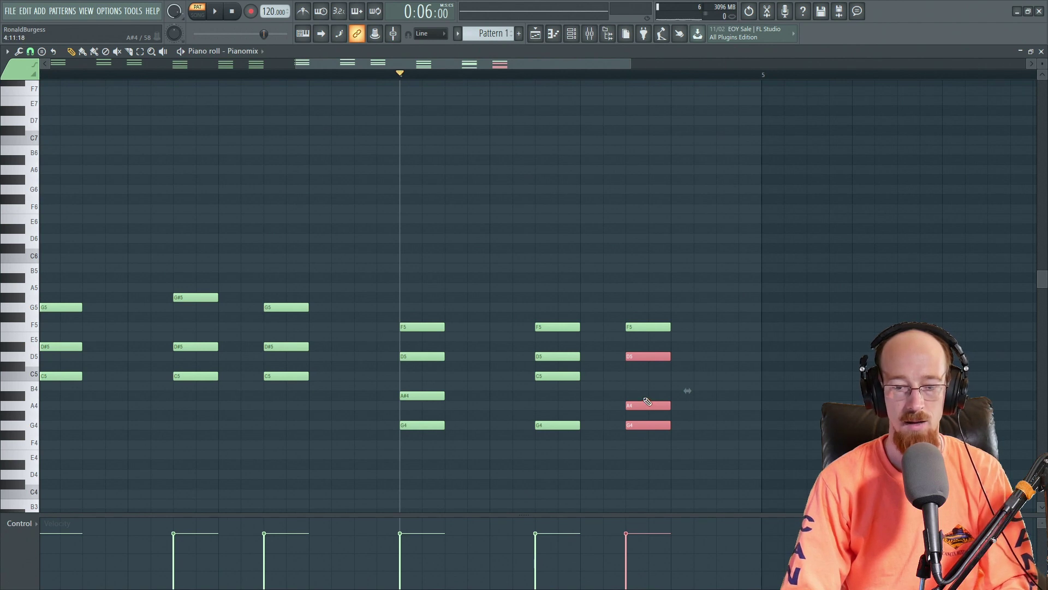
drag(695, 394, 633, 395)
Play bar 4 and the whole four-bar progression to hear the revised chords
click(545, 374)
key(space)
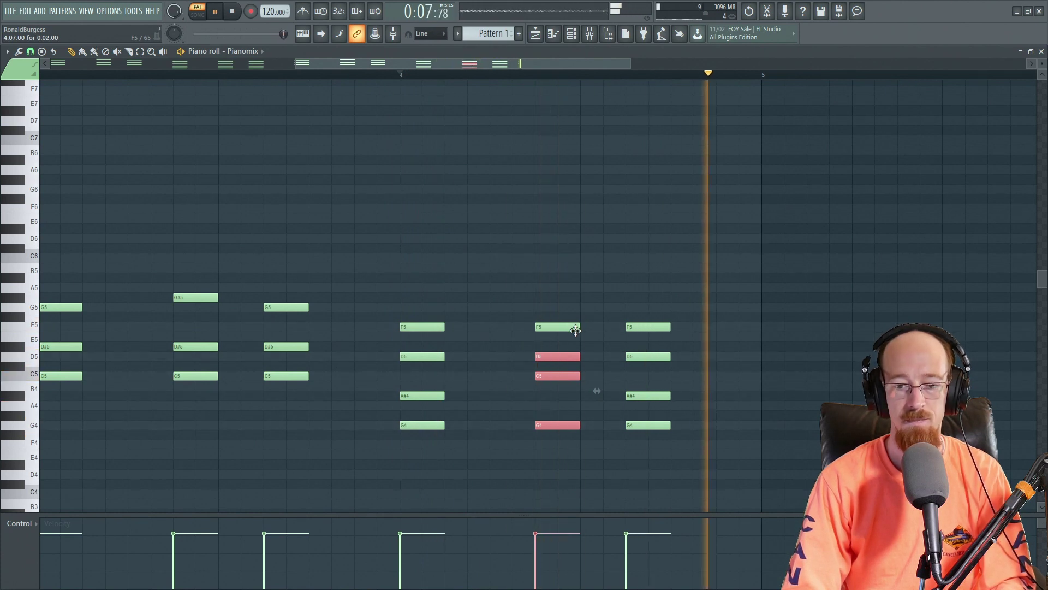
ctrl+scroll(576, 330, down, 5)
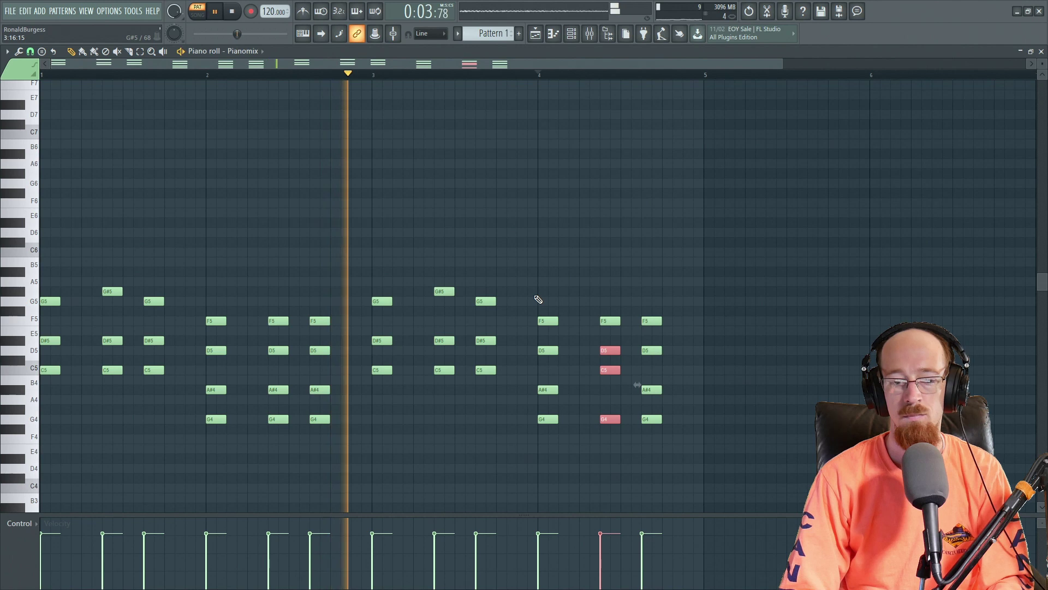
ctrl+scroll(339, 234, up, 2)
scroll(441, 262, left, 2)
ctrl+scroll(543, 291, down, 1)
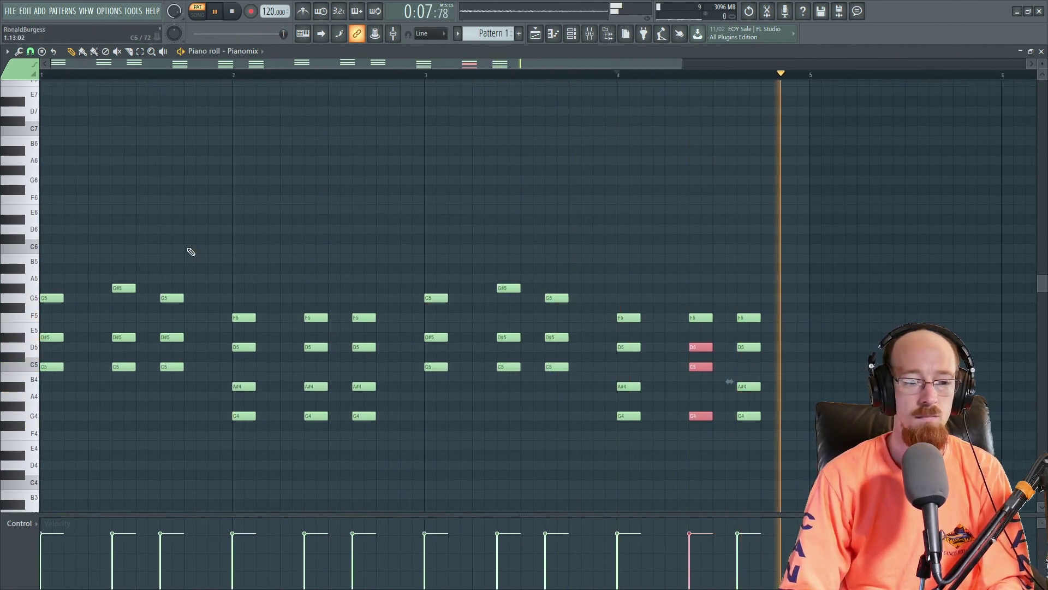
key(space)
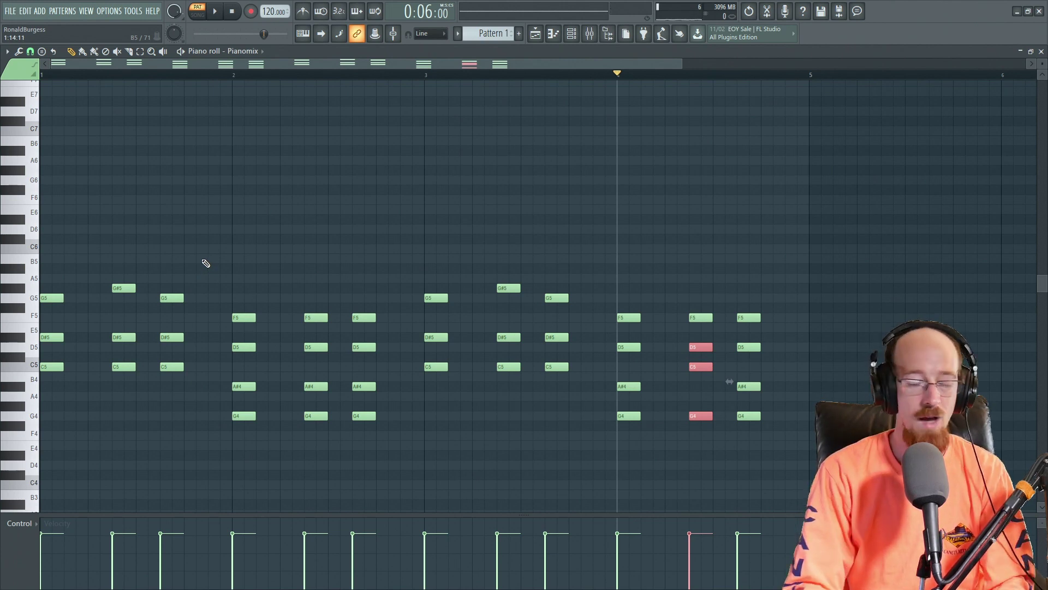
Close the piano roll of the finished progression and switch to Pattern 2
key(ctrl+a)
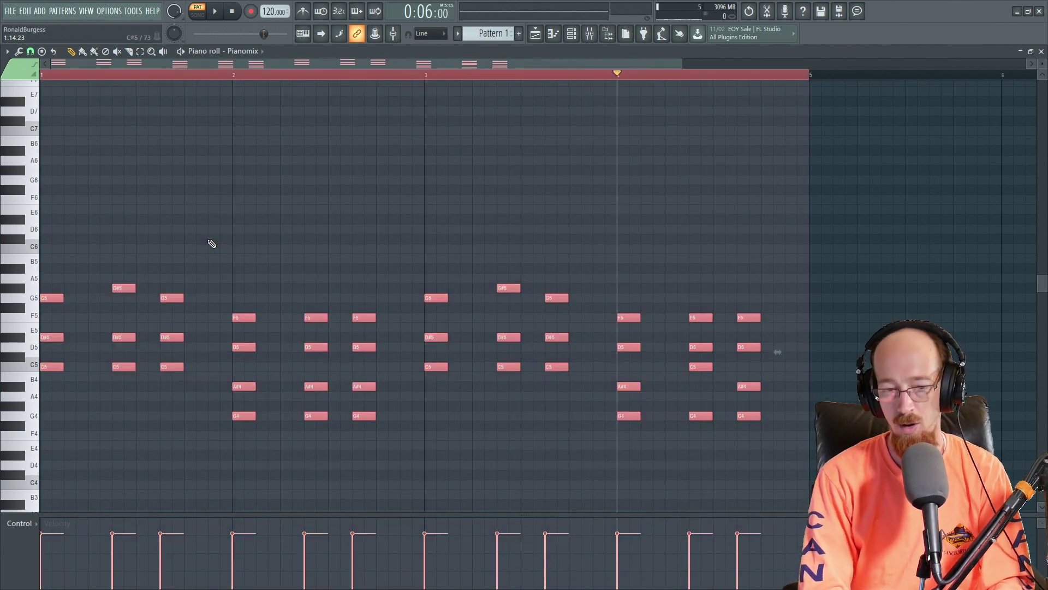
key(ctrl+d)
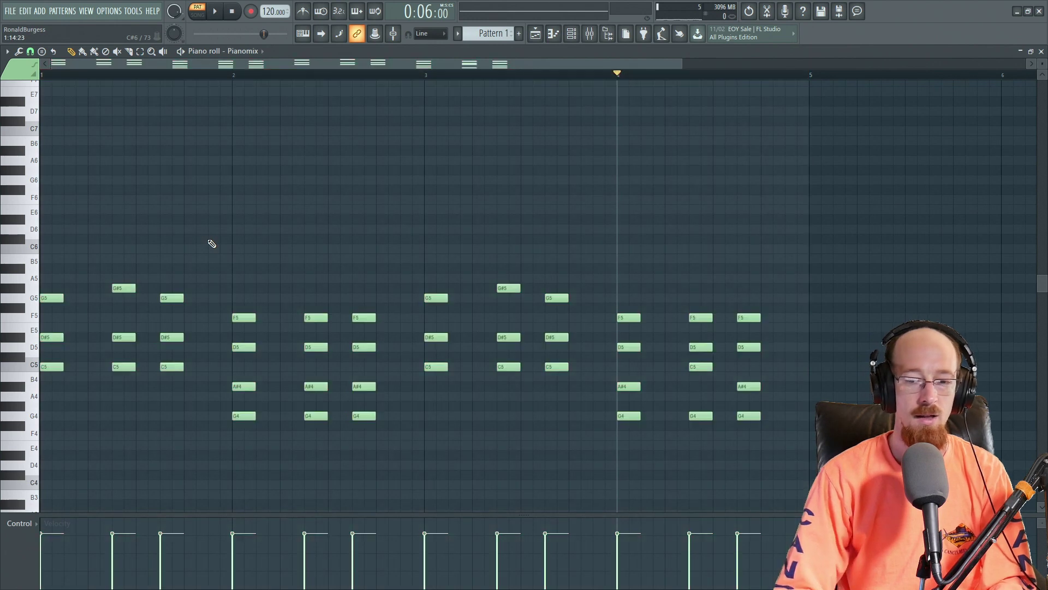
click(1042, 51)
scroll(504, 40, down, 1)
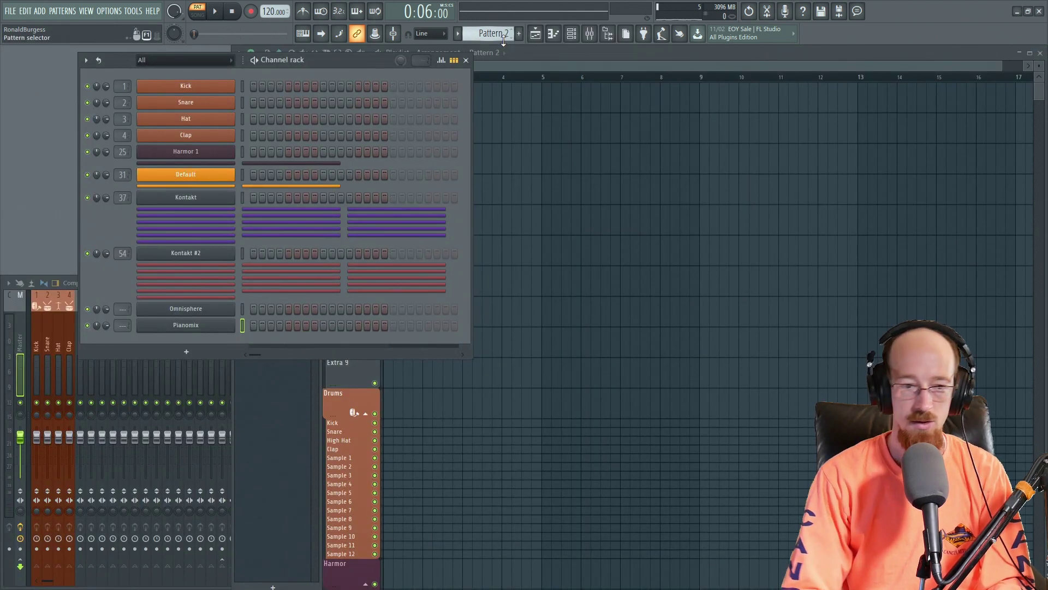
Check the Pianomix preset in the Essential Pianos pack and open the Pianomix channel's piano roll for Pattern 2
click(214, 326)
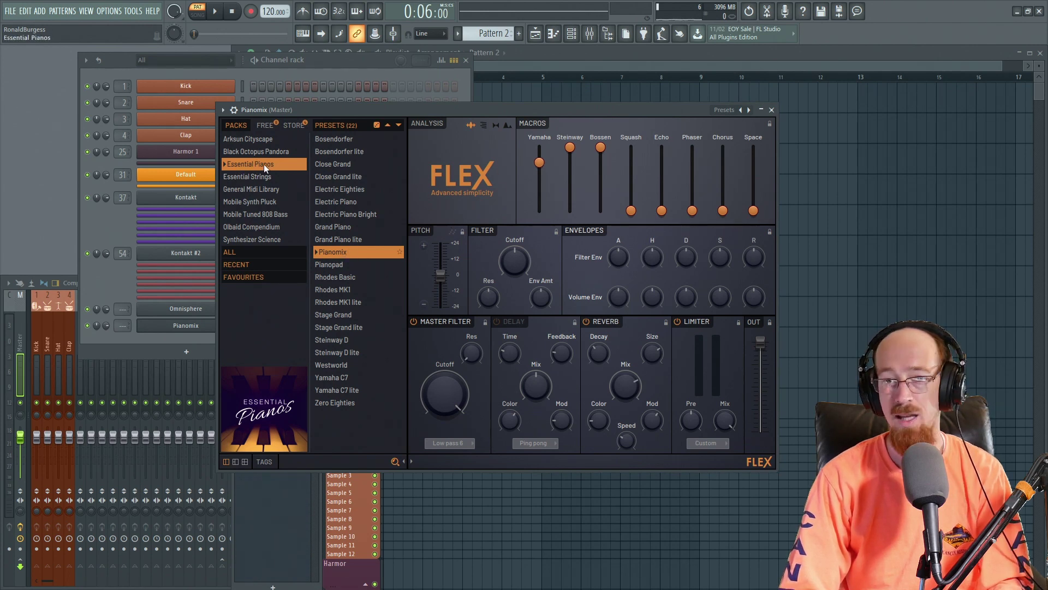
click(772, 110)
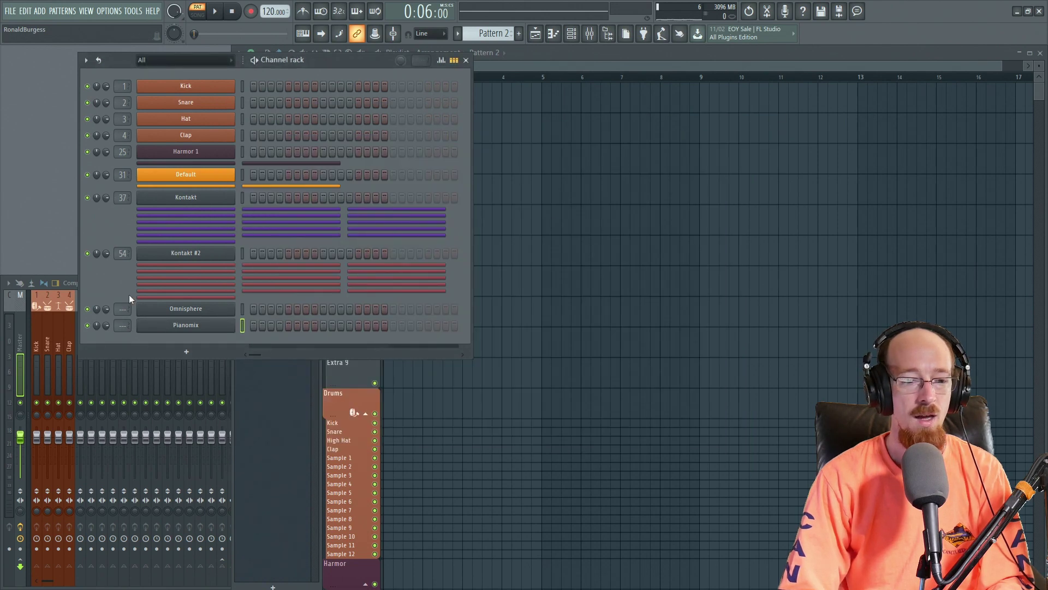
right_click(180, 325)
click(247, 325)
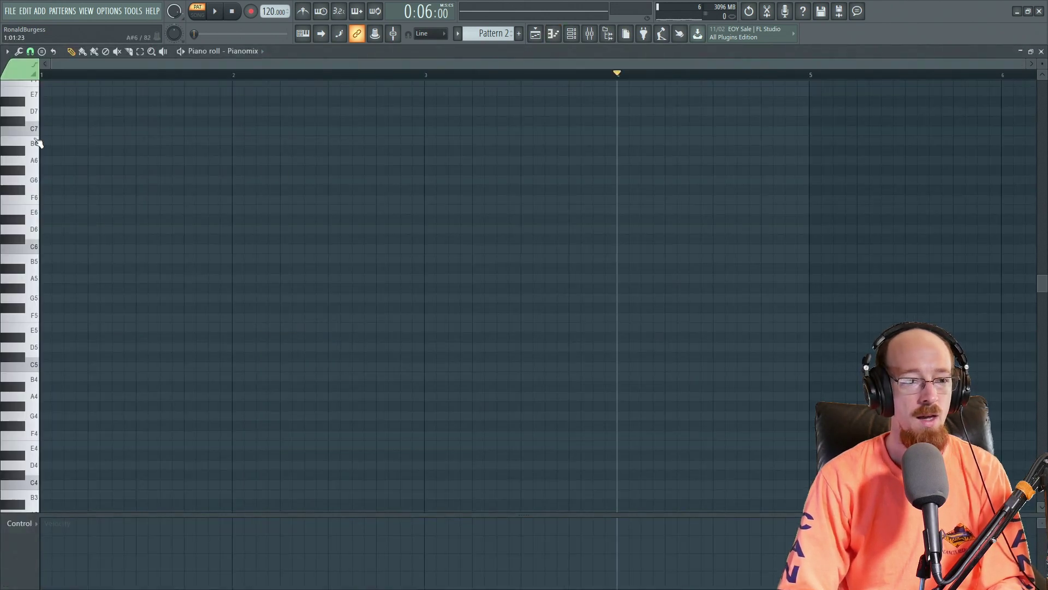
Stamp a C5 Minor chord at the start of bar 1 and an F5 Minor chord at step 9
click(32, 51)
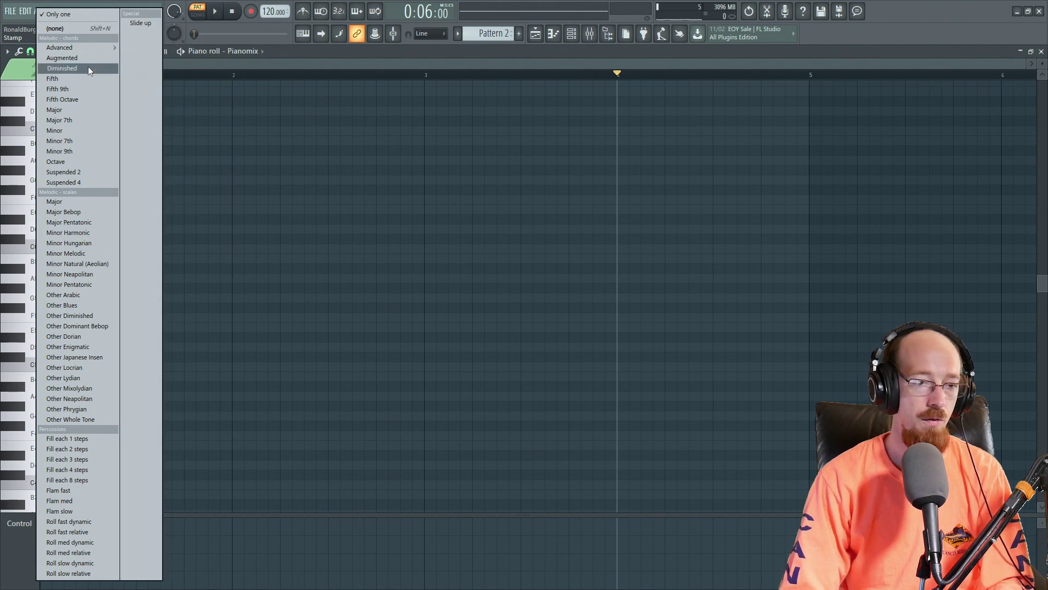
click(66, 132)
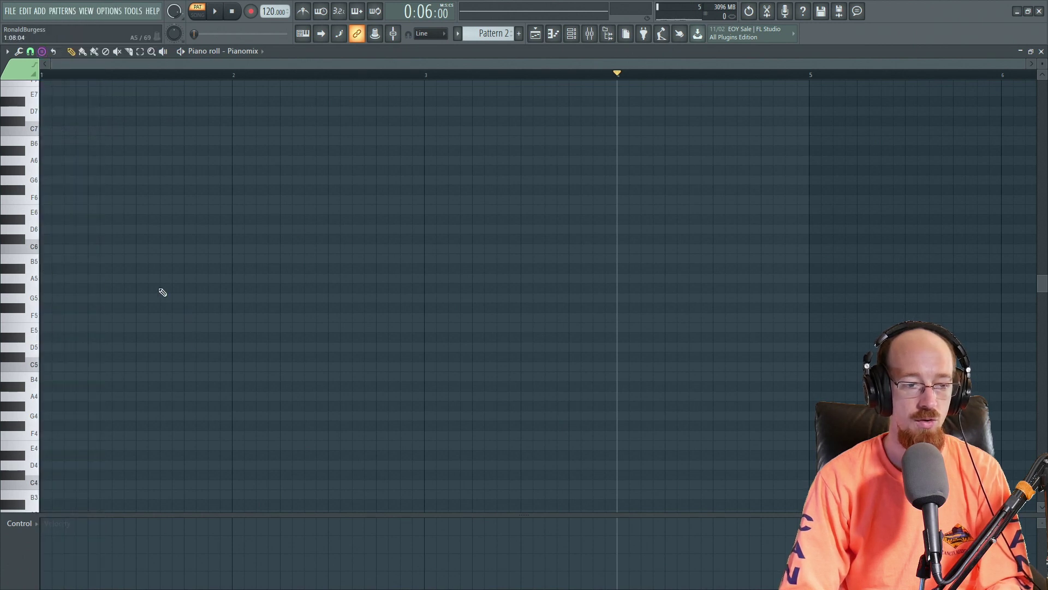
click(49, 367)
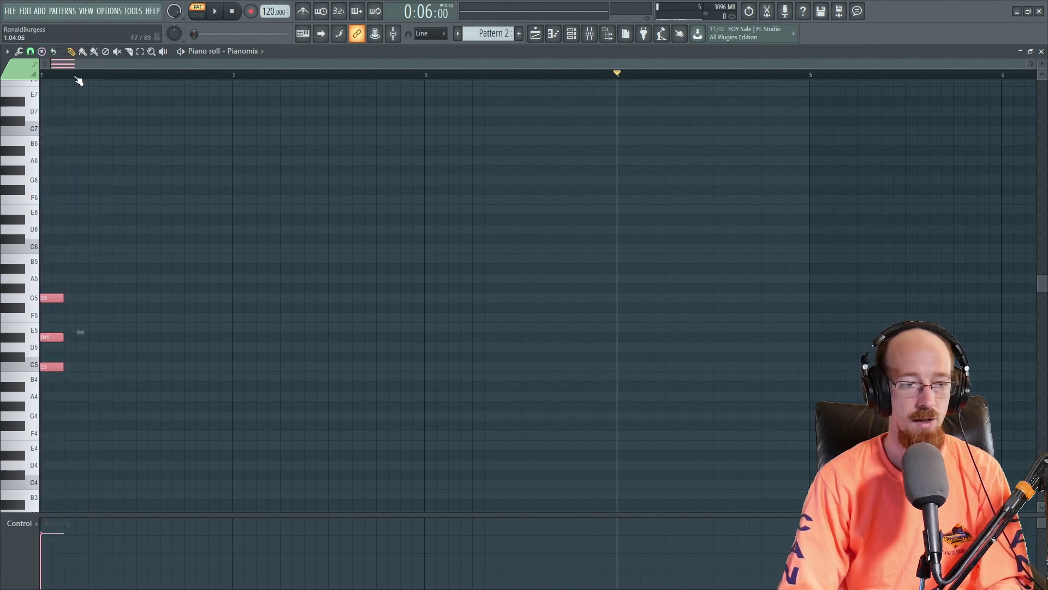
click(44, 51)
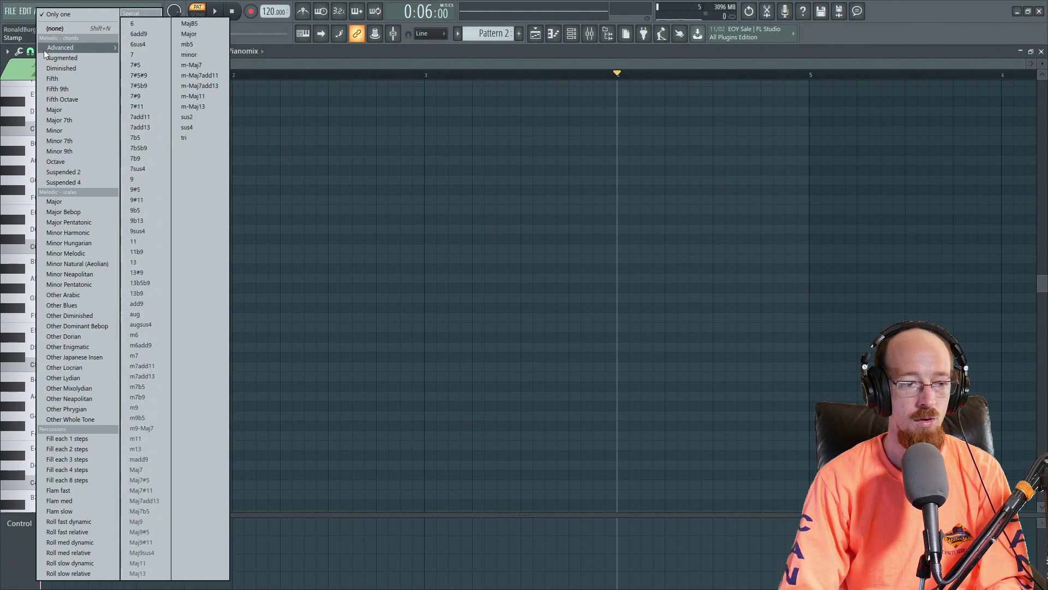
click(80, 129)
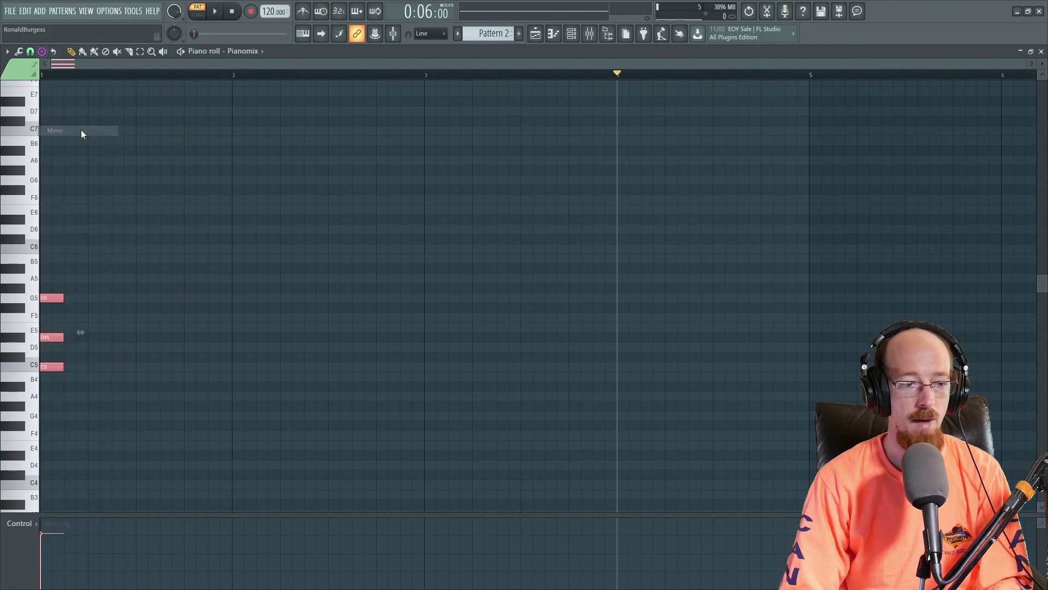
click(142, 318)
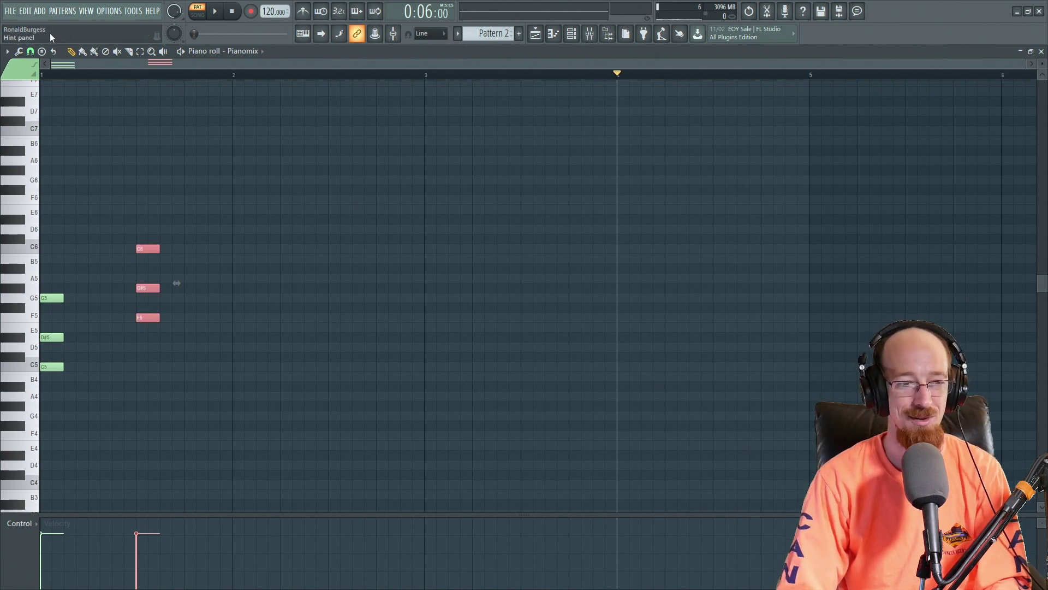
Open the list of chord stamps
click(41, 52)
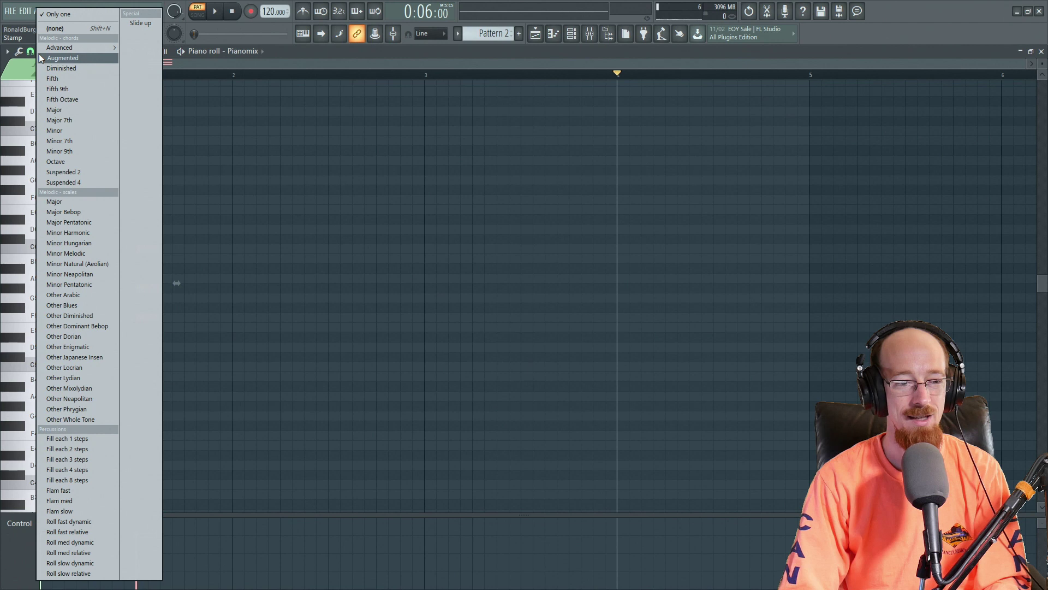
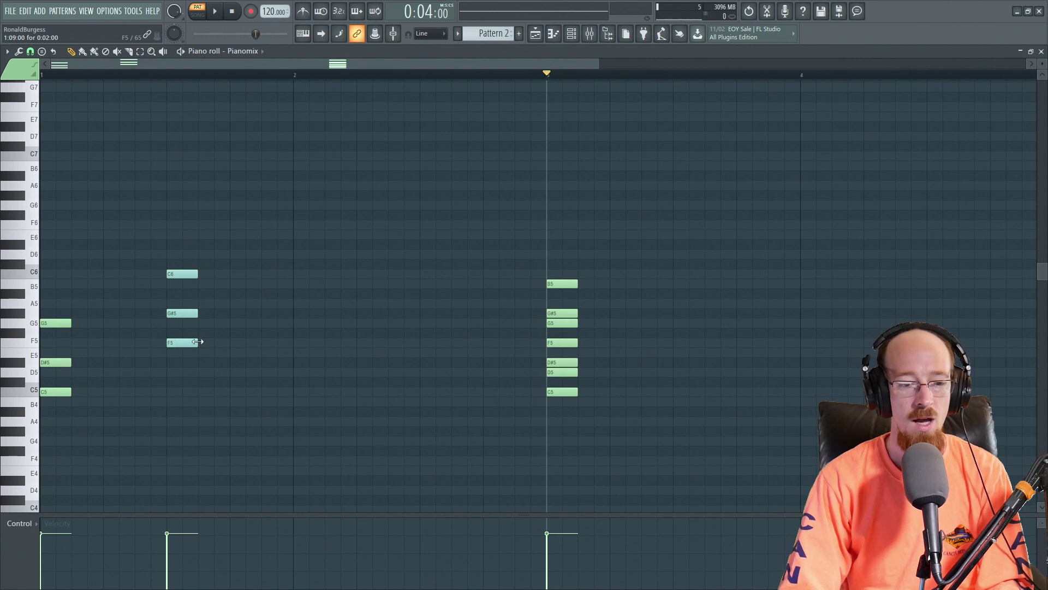
Stamp a D5 Minor chord at the start of bar 2
click(41, 51)
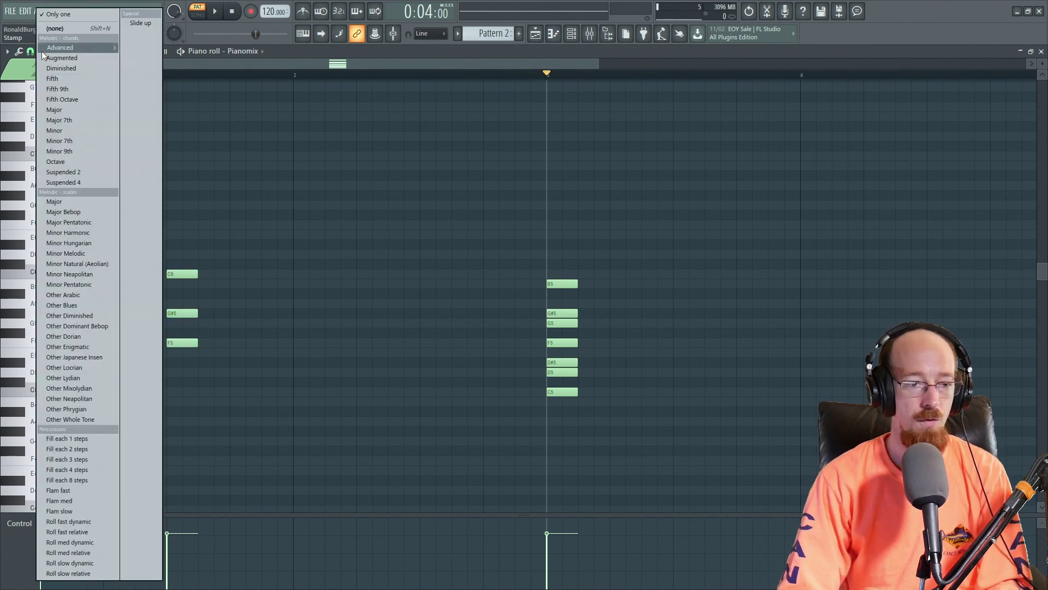
click(74, 130)
click(299, 371)
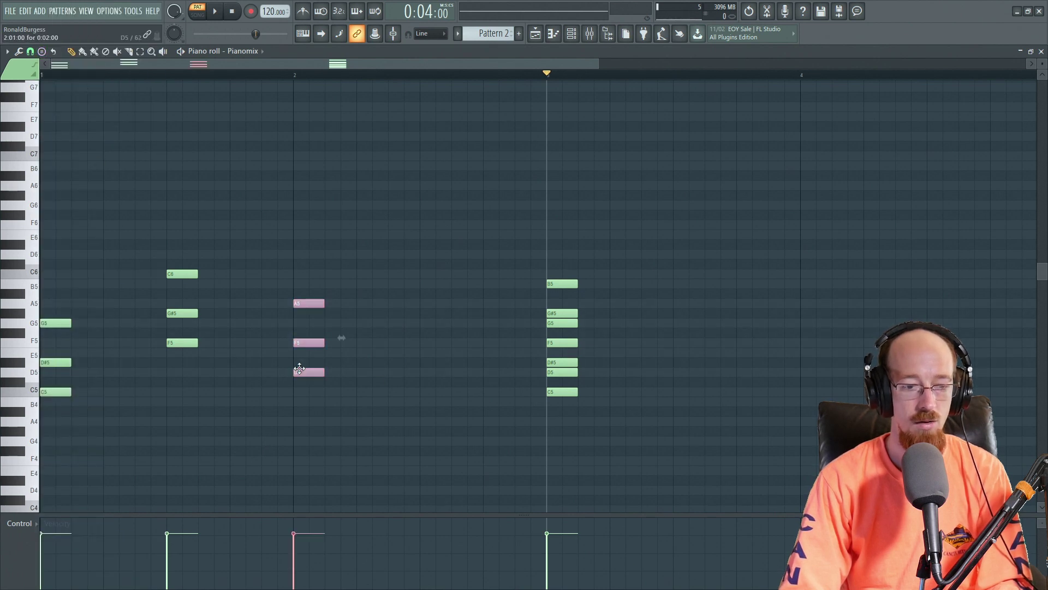
Stamp a G5 Major chord at step 9 of bar 2 and delete the scale notes stacked at bar 3
click(42, 50)
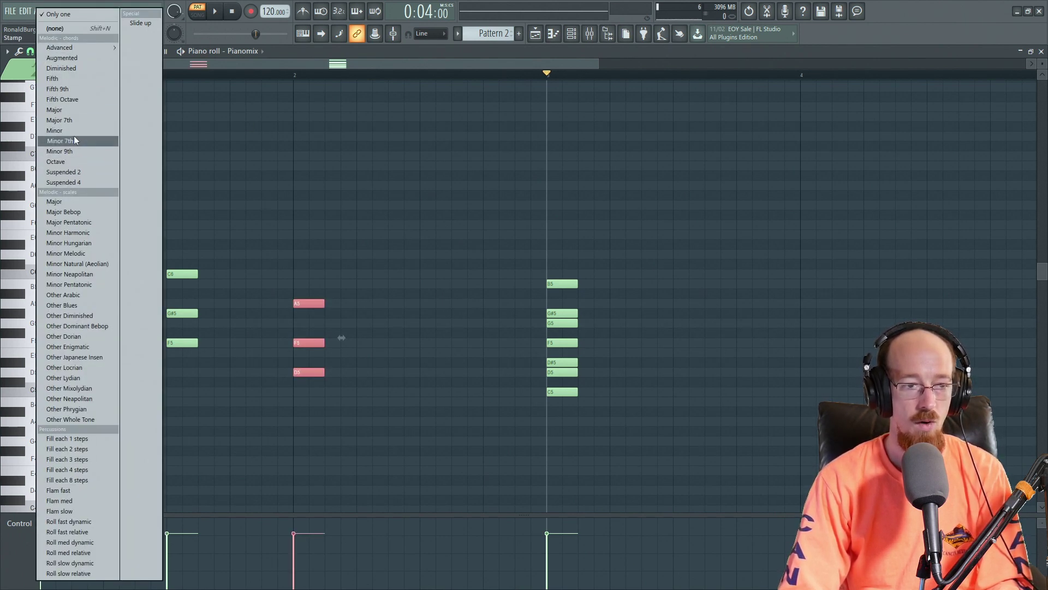
click(69, 110)
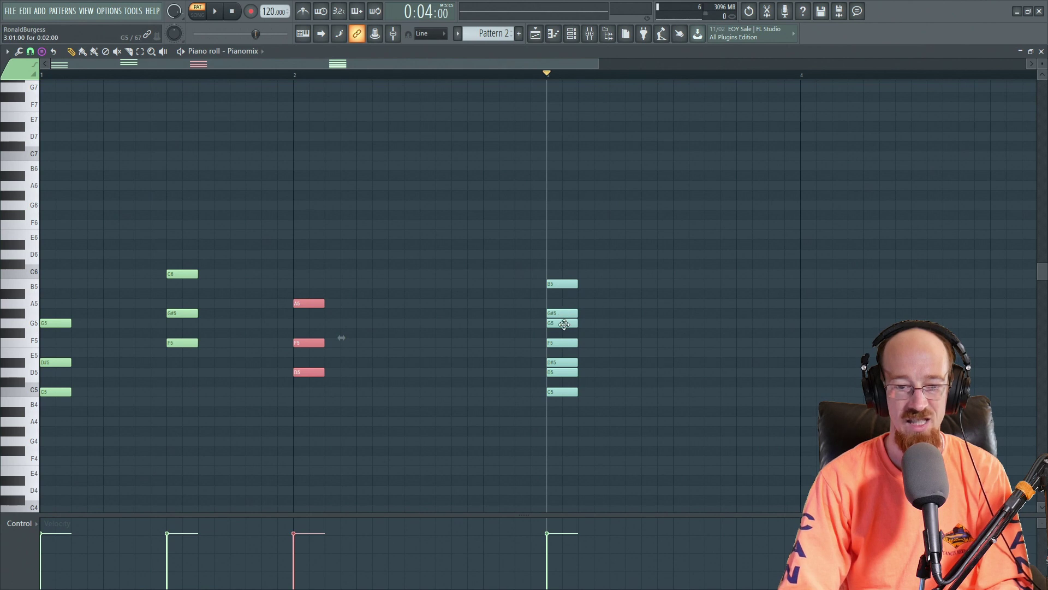
click(433, 323)
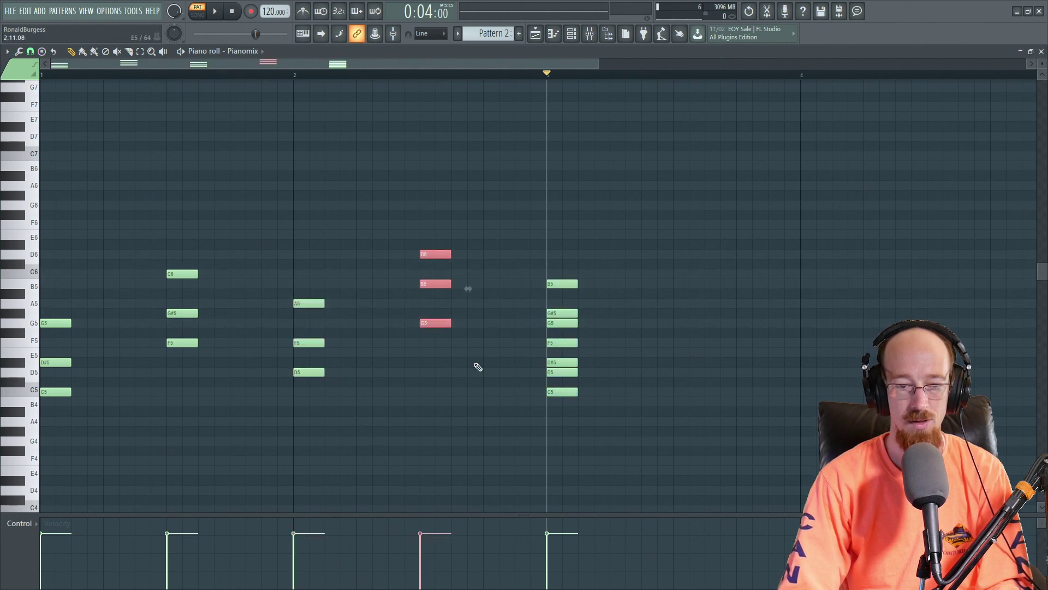
right_click(565, 394)
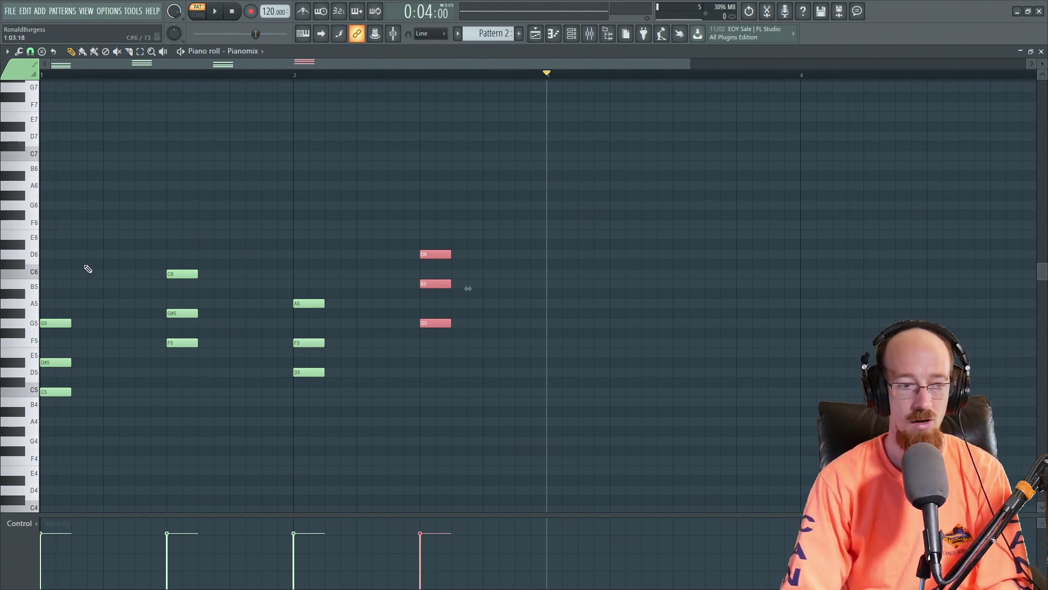
Look through the piano roll's scale highlighting options without changing the current scale
click(7, 52)
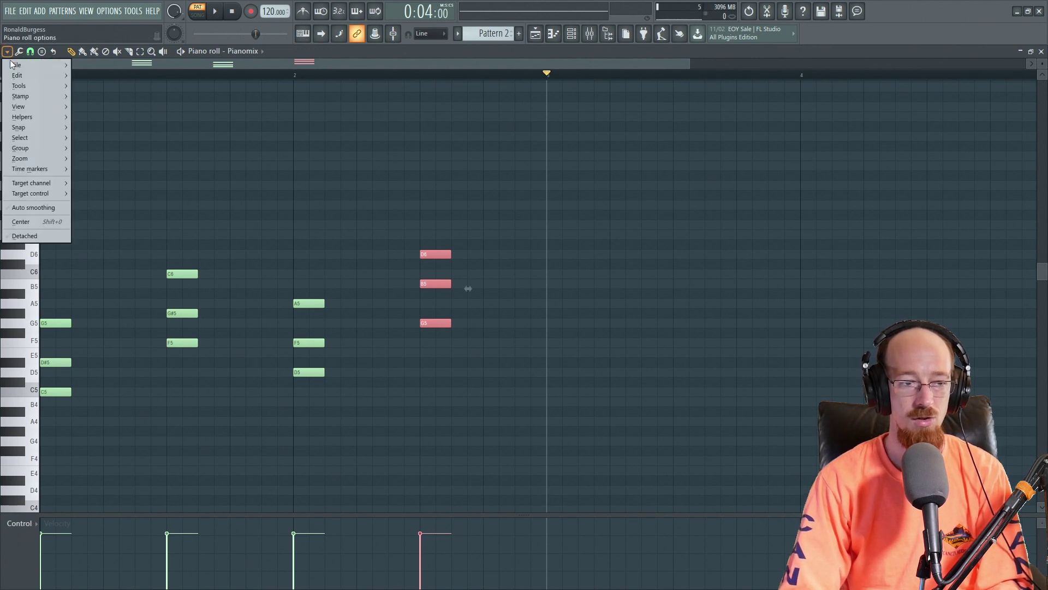
mouse_move(33, 117)
mouse_move(102, 127)
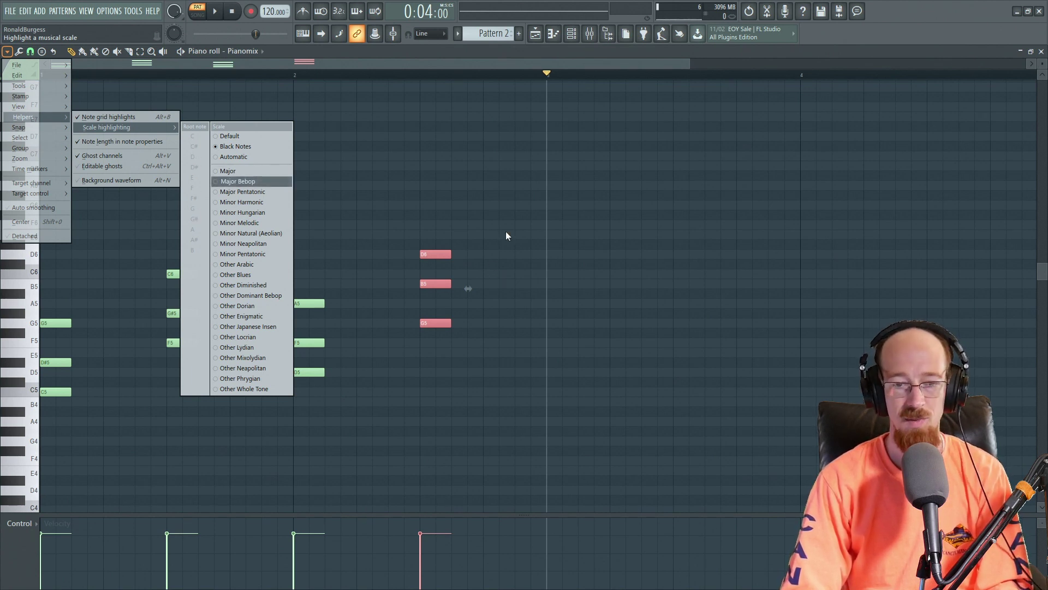
click(421, 71)
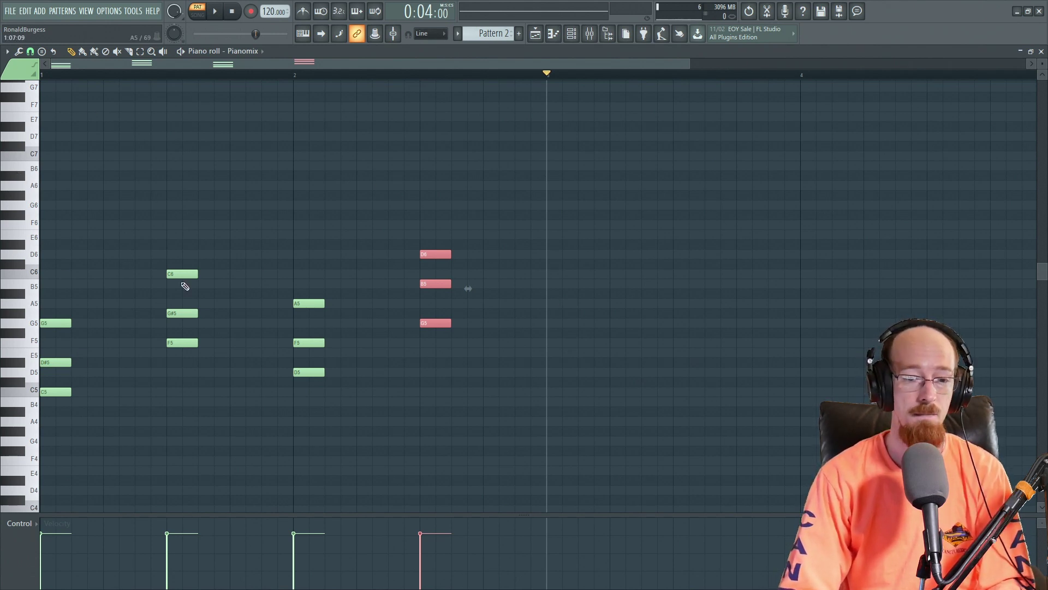
Lengthen all four chords to half a bar each and play back the progression
drag(58, 192, 554, 455)
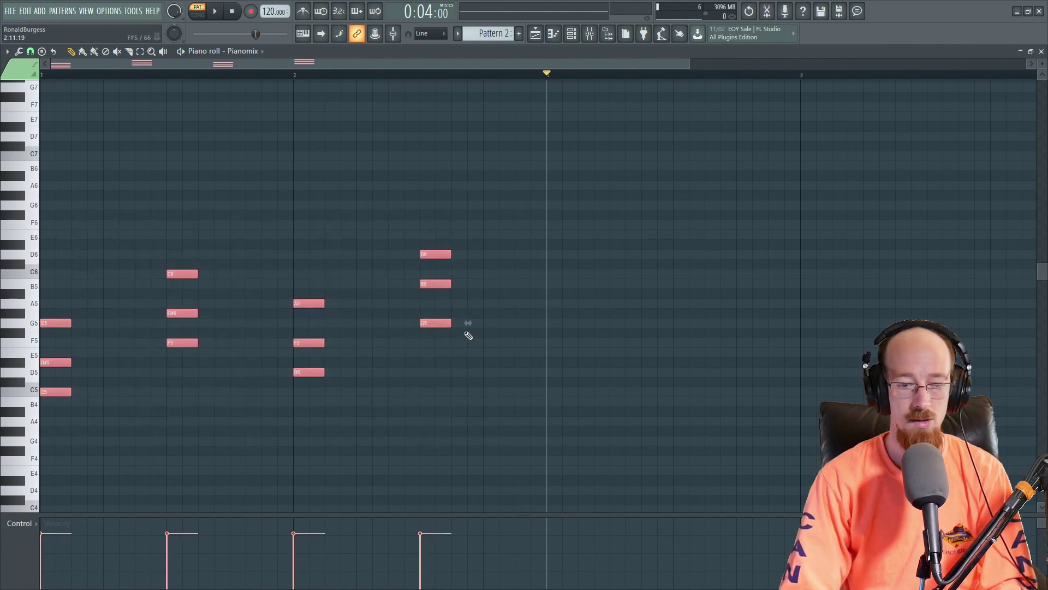
drag(454, 323, 545, 326)
click(337, 218)
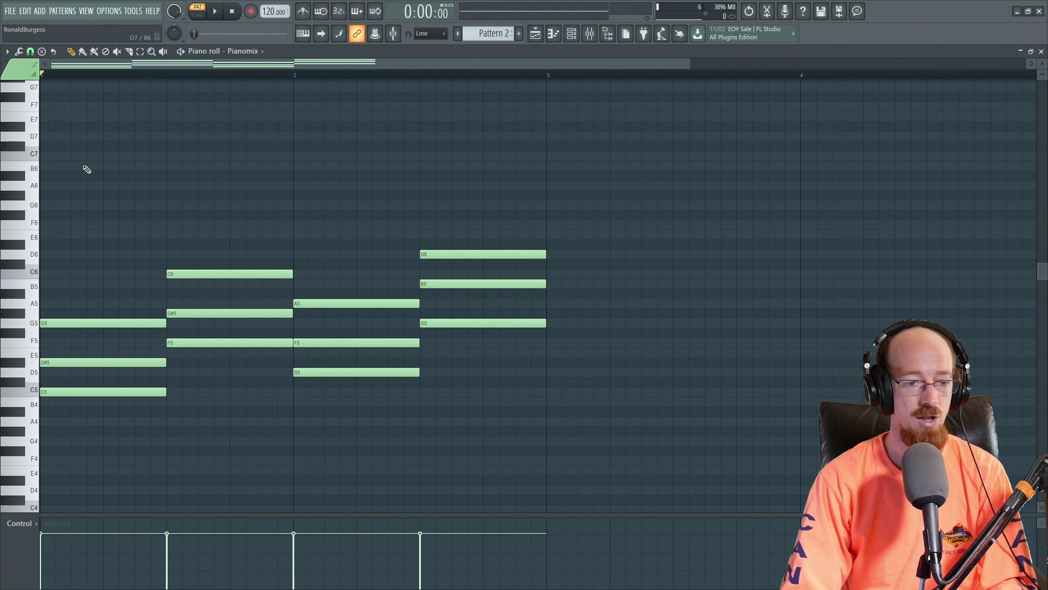
key(space)
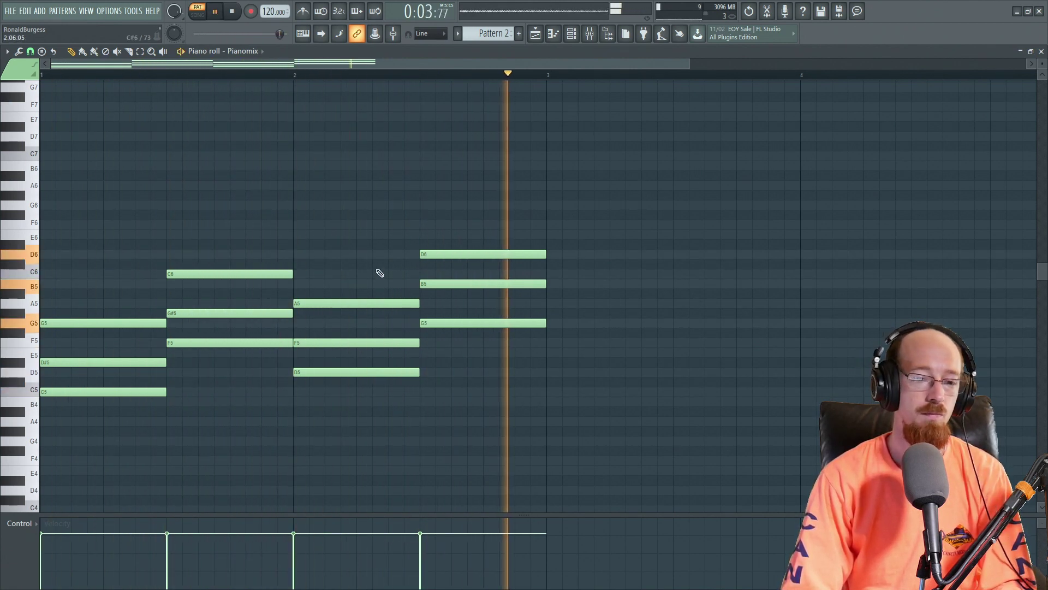
key(space)
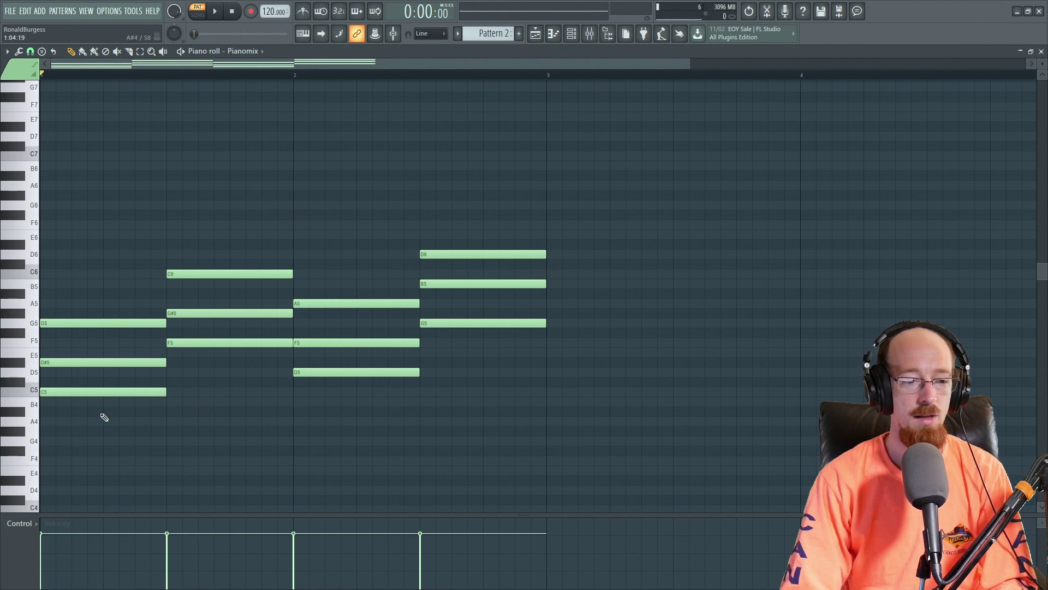
Examine the root, third and fifth notes of the C minor and F minor chords by selecting them individually
key(ctrl+a)
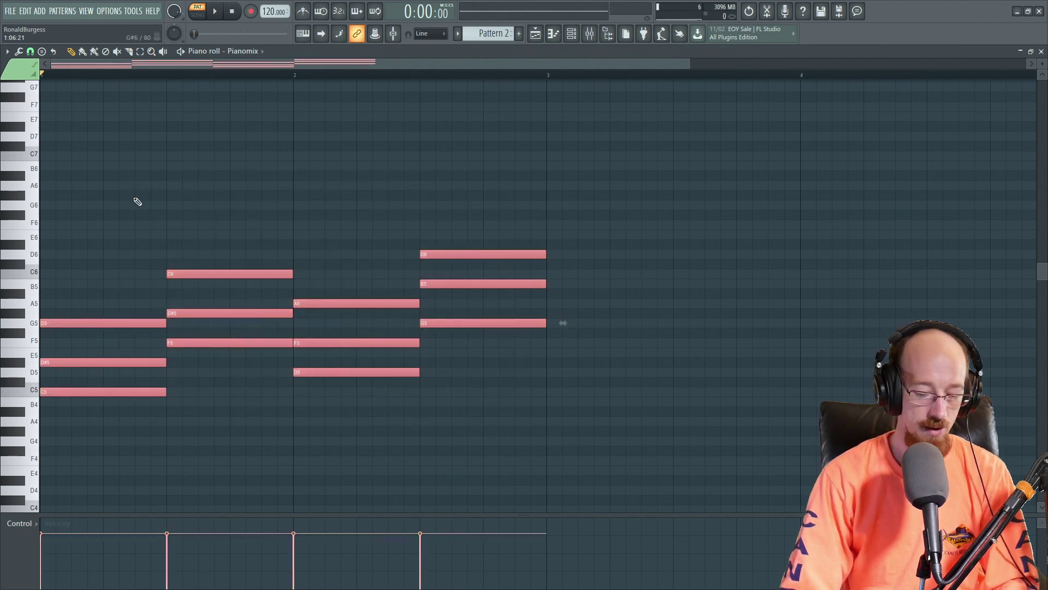
key(ctrl+d)
scroll(145, 255, up, 2)
drag(360, 234, 635, 277)
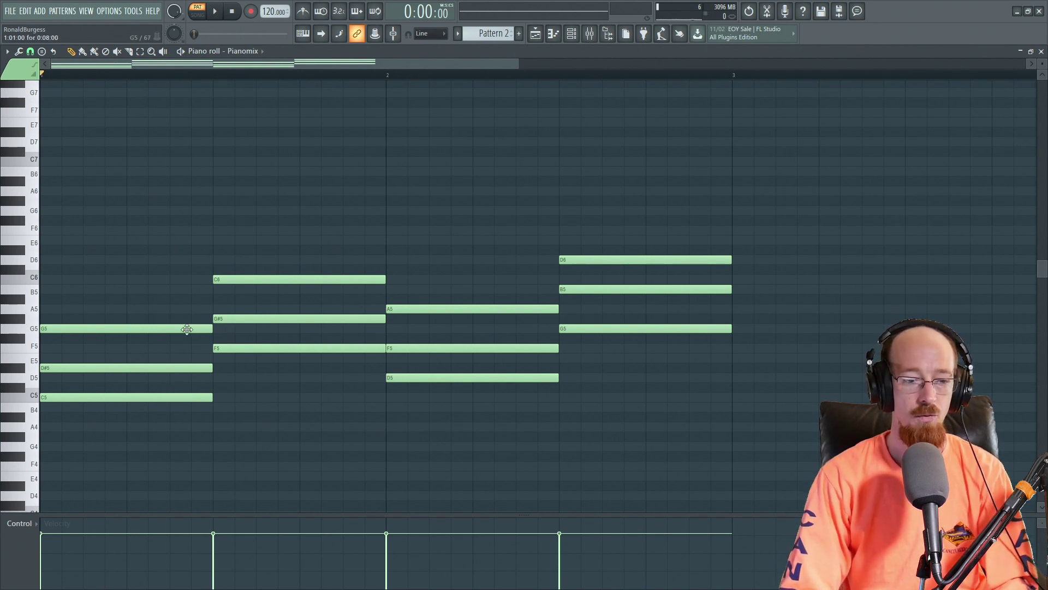
ctrl+click(156, 398)
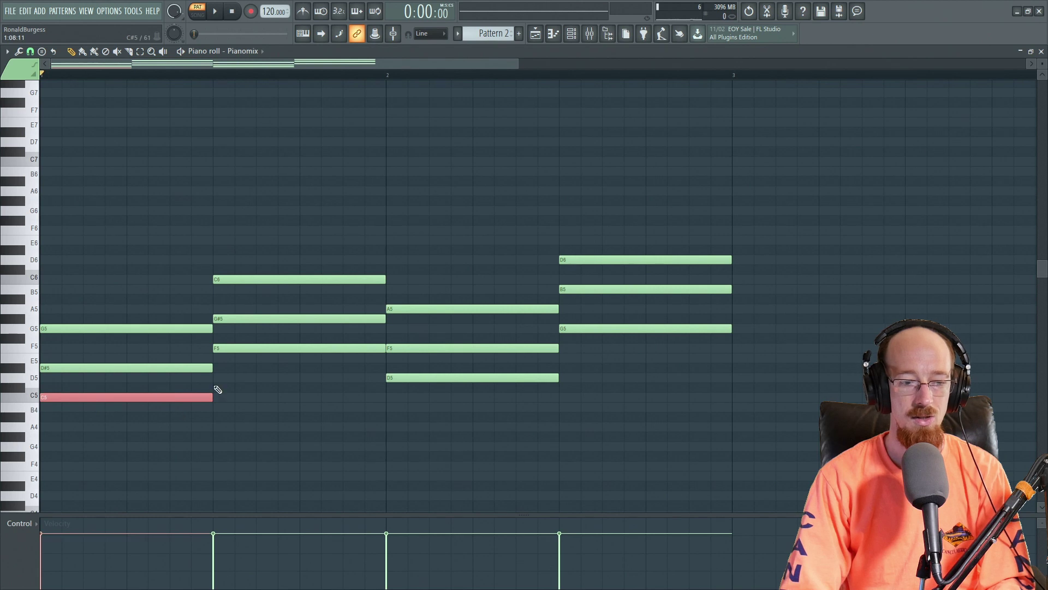
ctrl+click(235, 347)
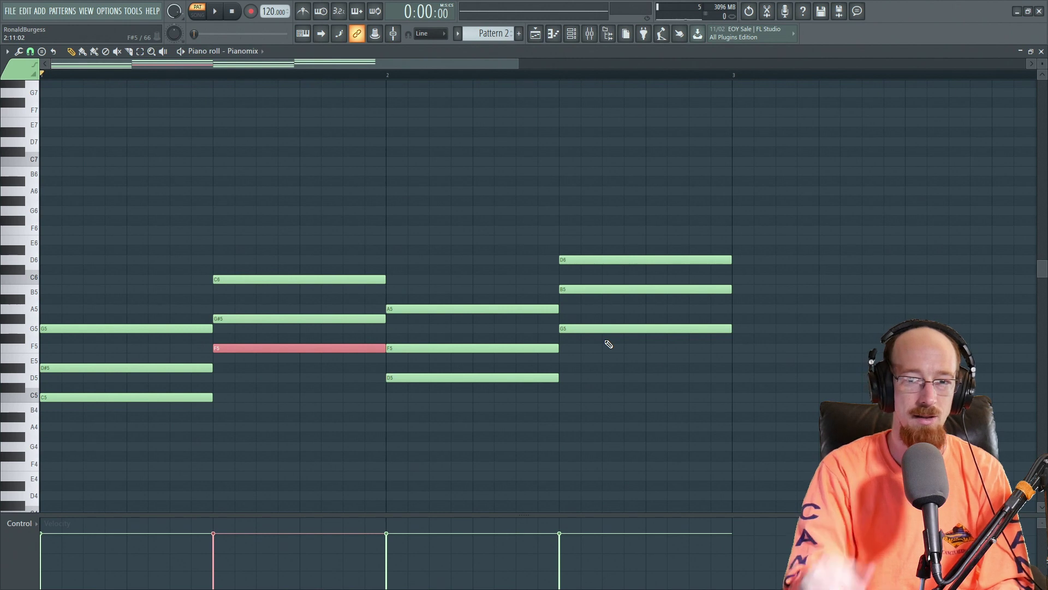
click(137, 367)
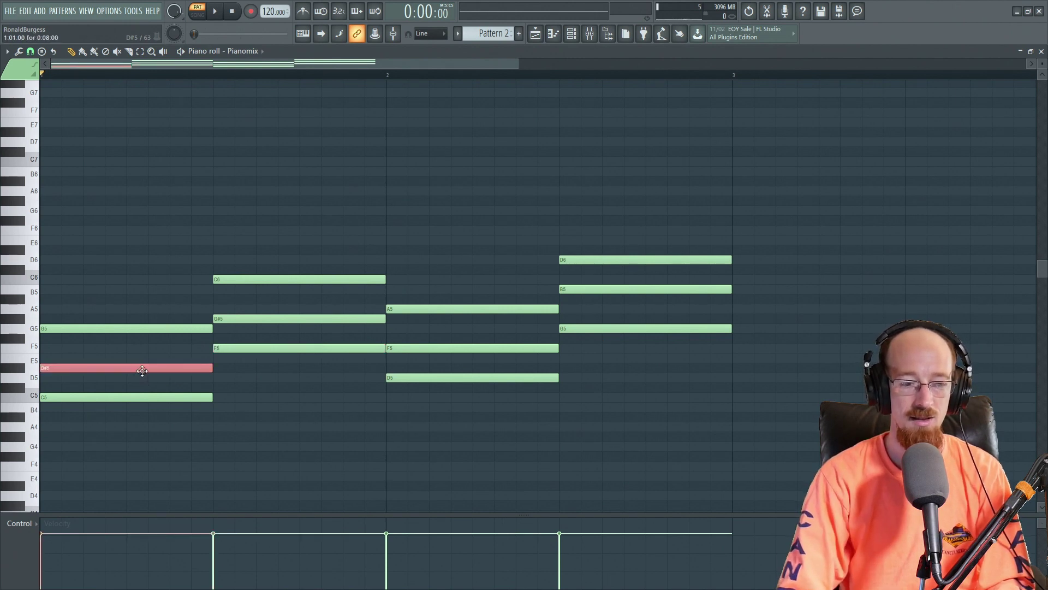
drag(249, 304, 283, 326)
key(ctrl+d)
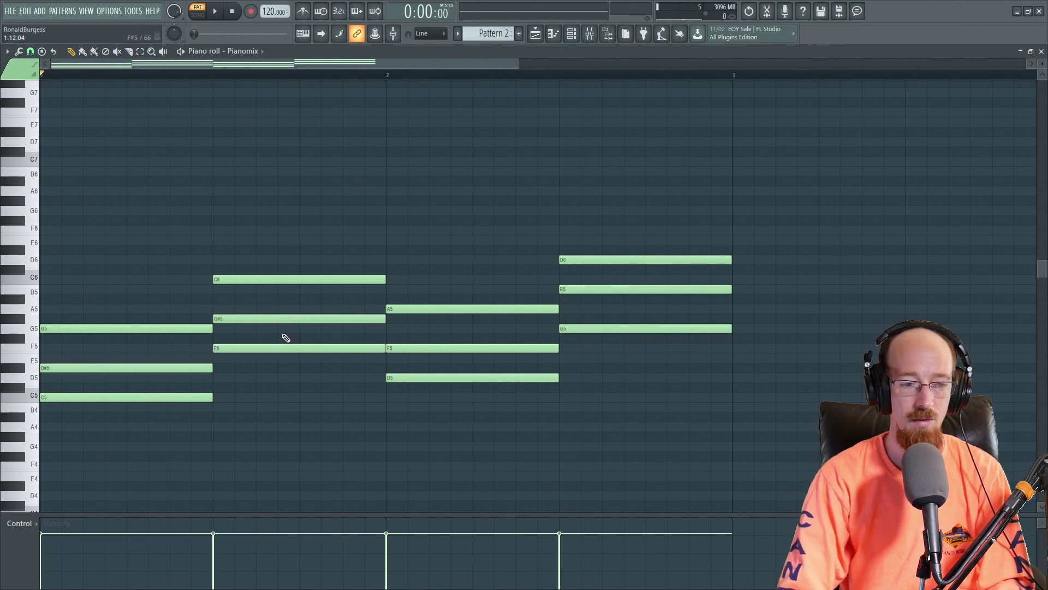
click(160, 328)
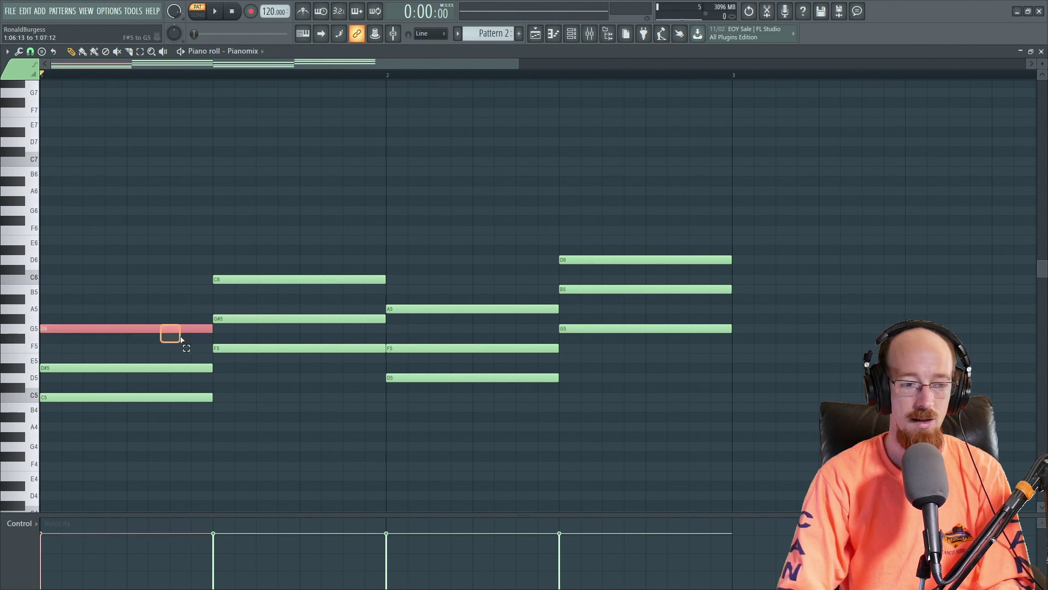
shift+click(222, 277)
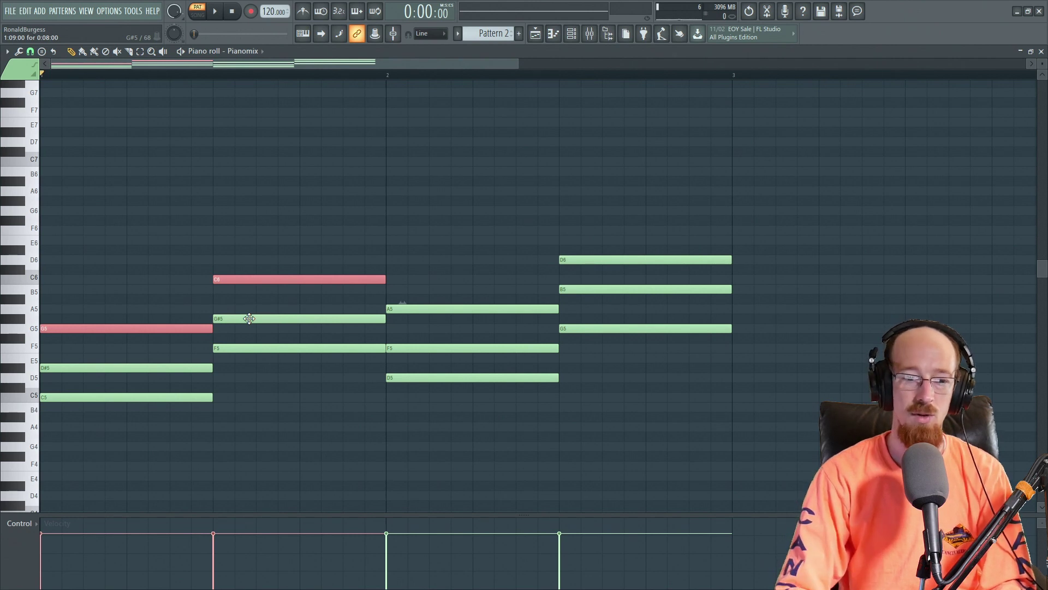
ctrl+click(234, 250)
Invert the F minor chord by moving its C6 note down one octave to C5
ctrl+click(264, 277)
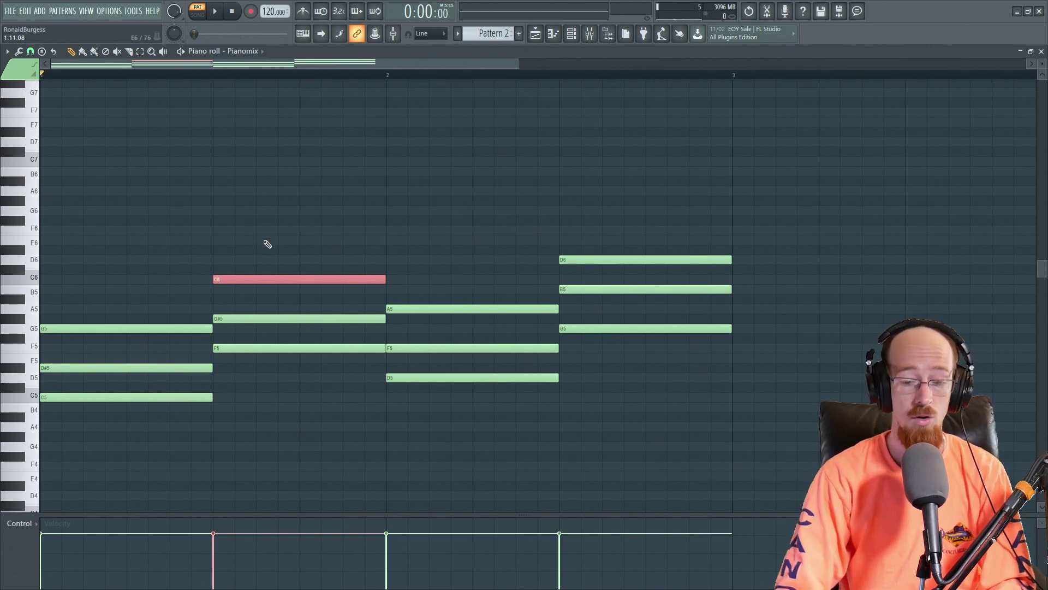
key(ctrl+Up)
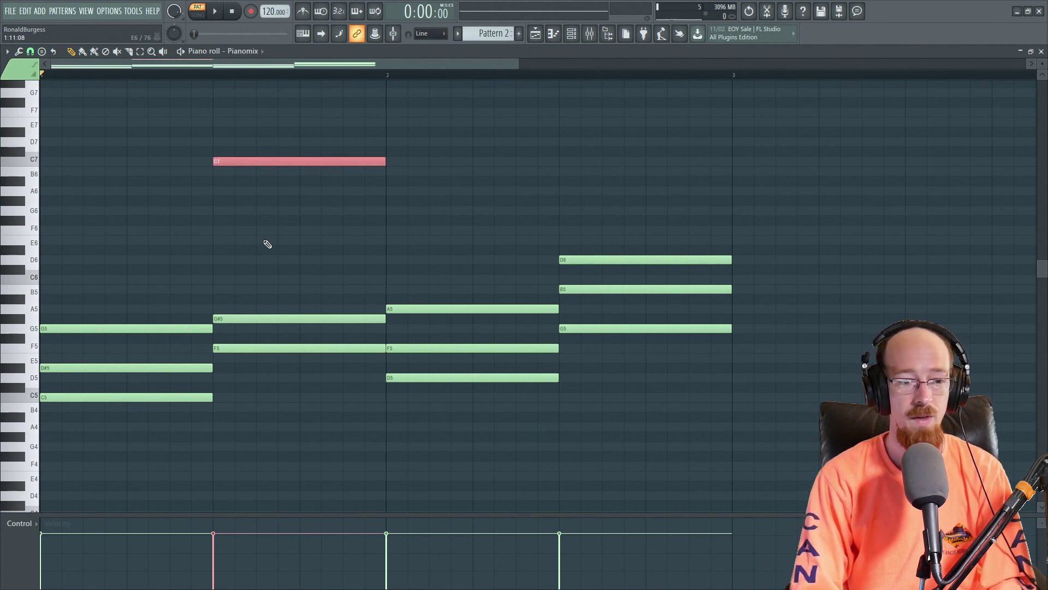
key(ctrl+Down)
key(ctrl+Down)
key(ctrl+Up)
key(ctrl+Down)
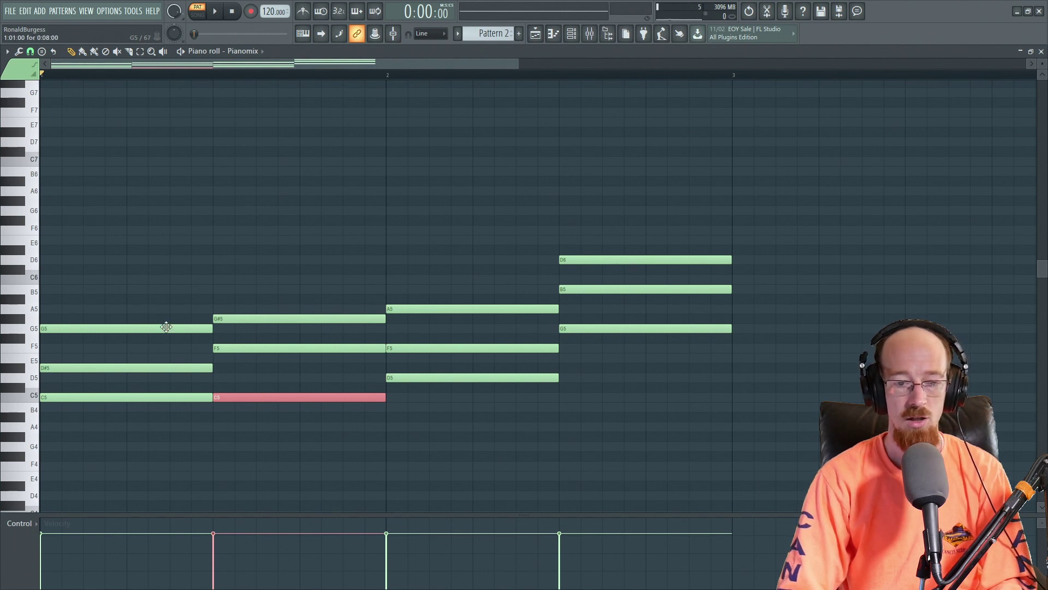
Invert the G major chord by moving its D6 note down one octave to D5
drag(604, 250, 604, 250)
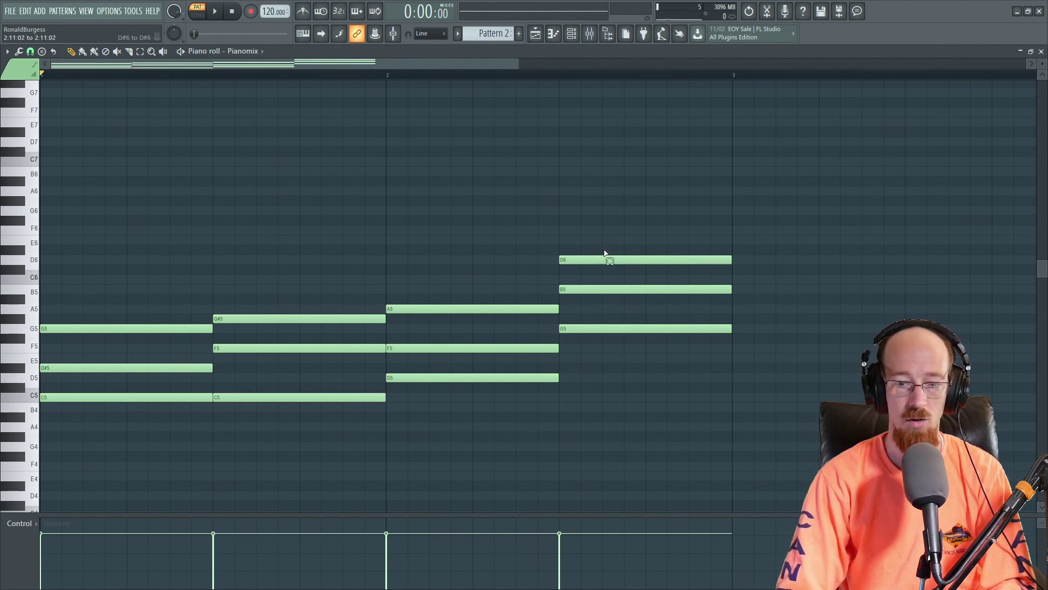
click(612, 261)
key(ctrl+Down)
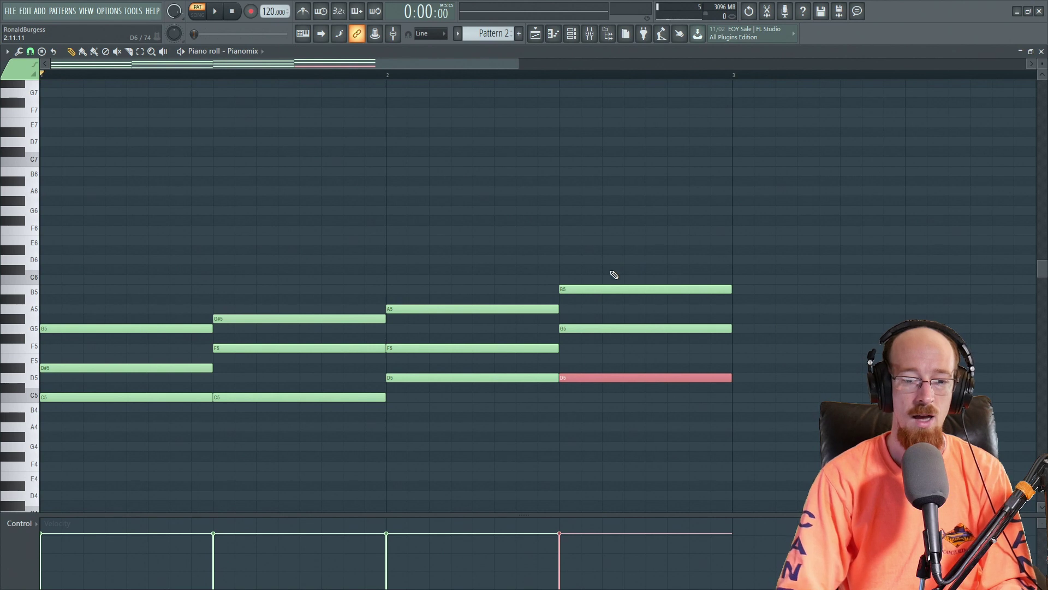
key(ctrl+d)
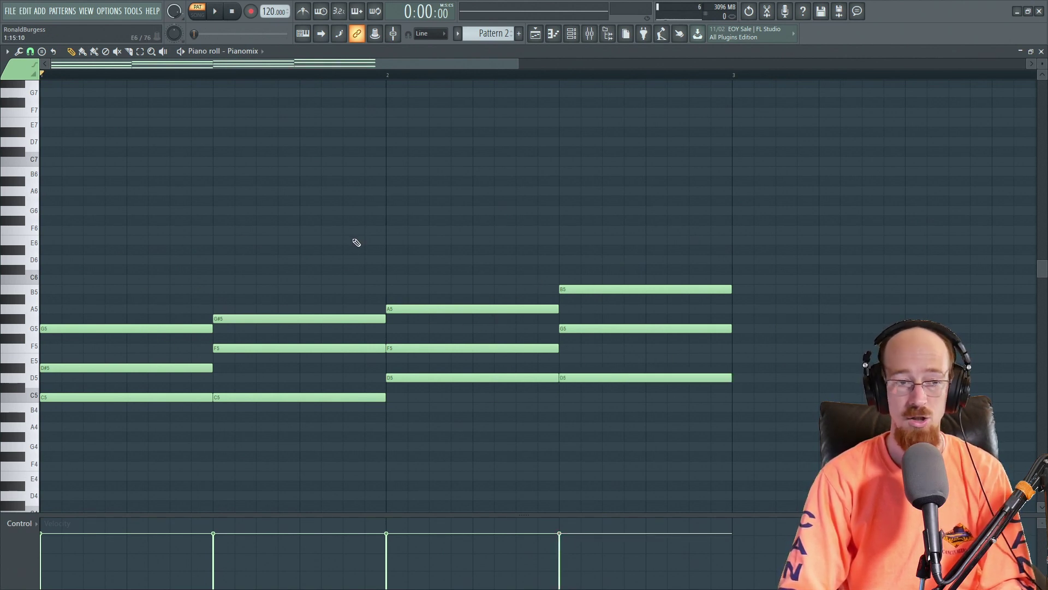
Play back the two-bar progression to hear the inverted chords
key(space)
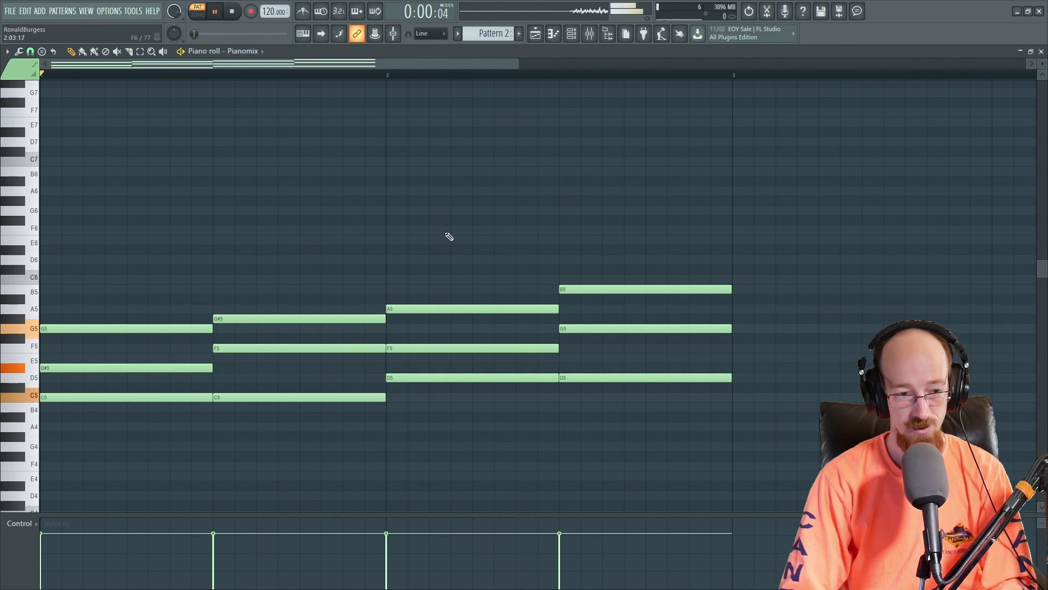
scroll(402, 223, down, 1)
scroll(401, 223, down, 1)
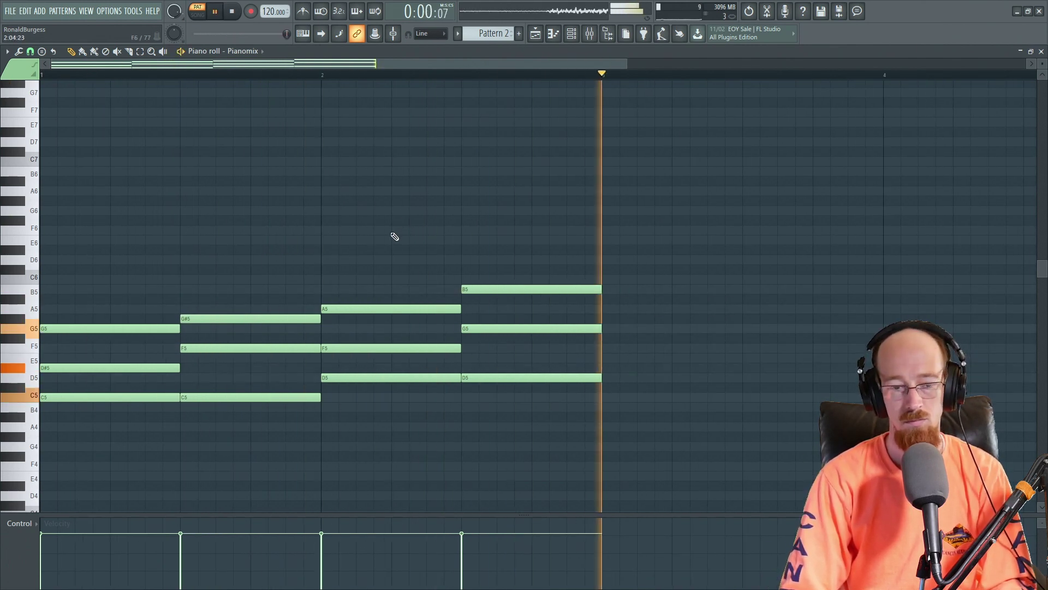
key(space)
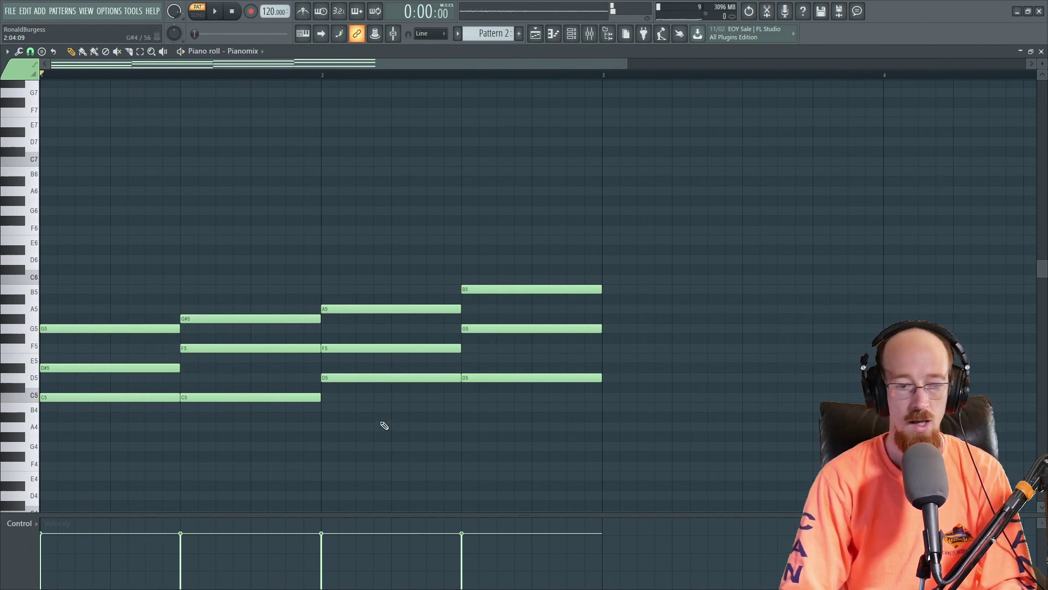
Duplicate the whole two-bar progression into bars 3 and 4
key(ctrl+a)
drag(108, 398, 652, 387)
ctrl+scroll(652, 387, down, 2)
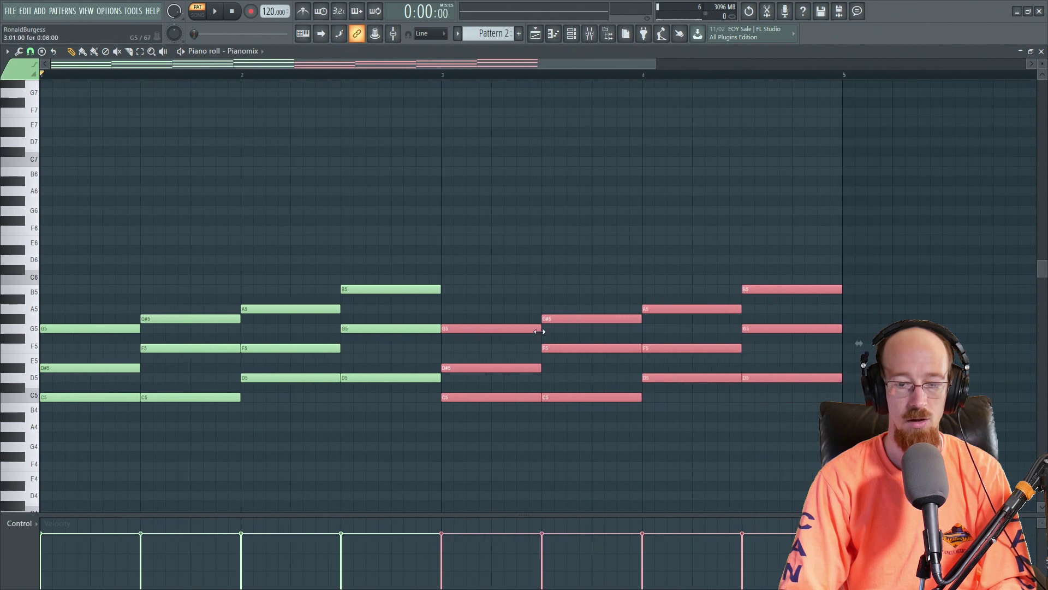
Try cloning the selected chords of bars 1 and 2 to other positions, undo the copies and clear the selection
drag(92, 256, 413, 431)
drag(70, 205, 423, 451)
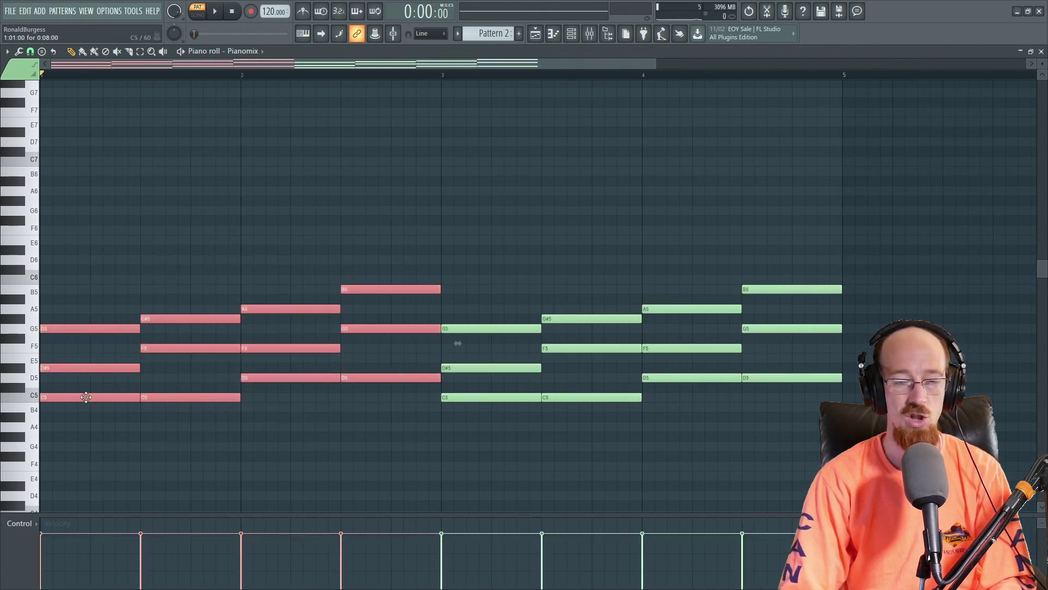
drag(86, 397, 280, 413)
key(ctrl+z)
drag(677, 314, 536, 286)
drag(163, 317, 300, 337)
mouse_move(82, 391)
mouse_down()
mouse_move(511, 347)
mouse_move(536, 407)
mouse_move(478, 238)
mouse_move(509, 262)
mouse_move(524, 335)
mouse_move(550, 368)
mouse_move(517, 342)
mouse_move(534, 374)
mouse_move(555, 203)
mouse_move(516, 197)
mouse_move(508, 218)
mouse_up()
key(ctrl+z)
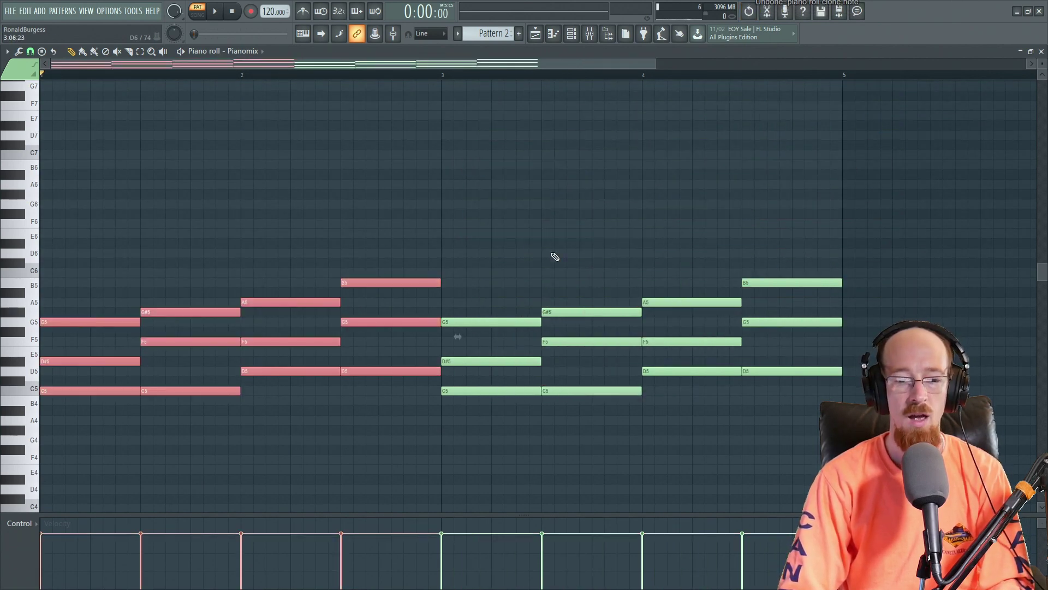
key(ctrl+d)
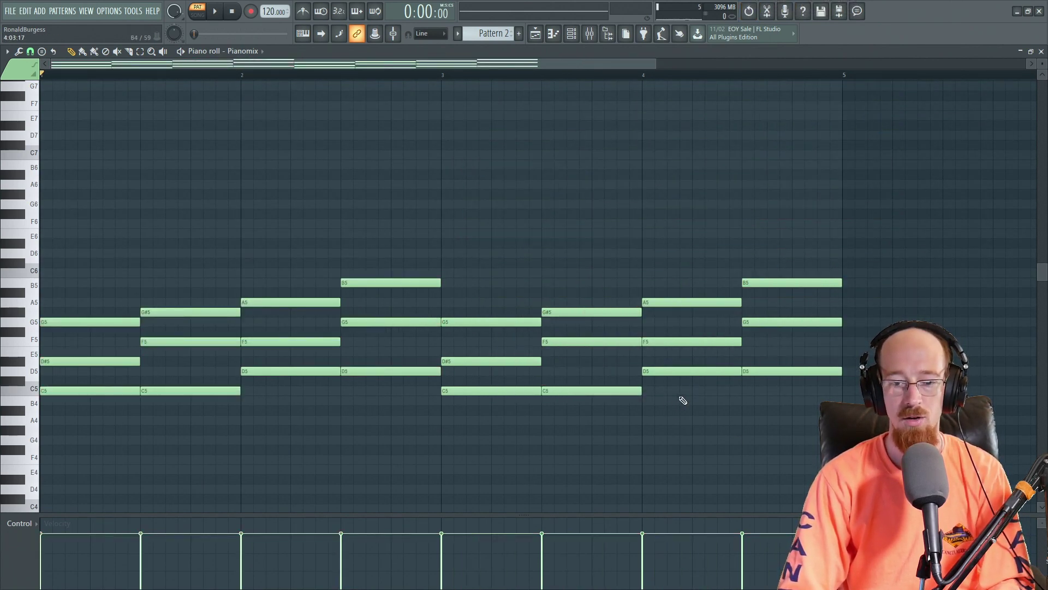
Lower the A5 note of the chord at the start of bar 4 by a semitone to G#5
scroll(680, 397, up, 2)
drag(669, 395, 568, 405)
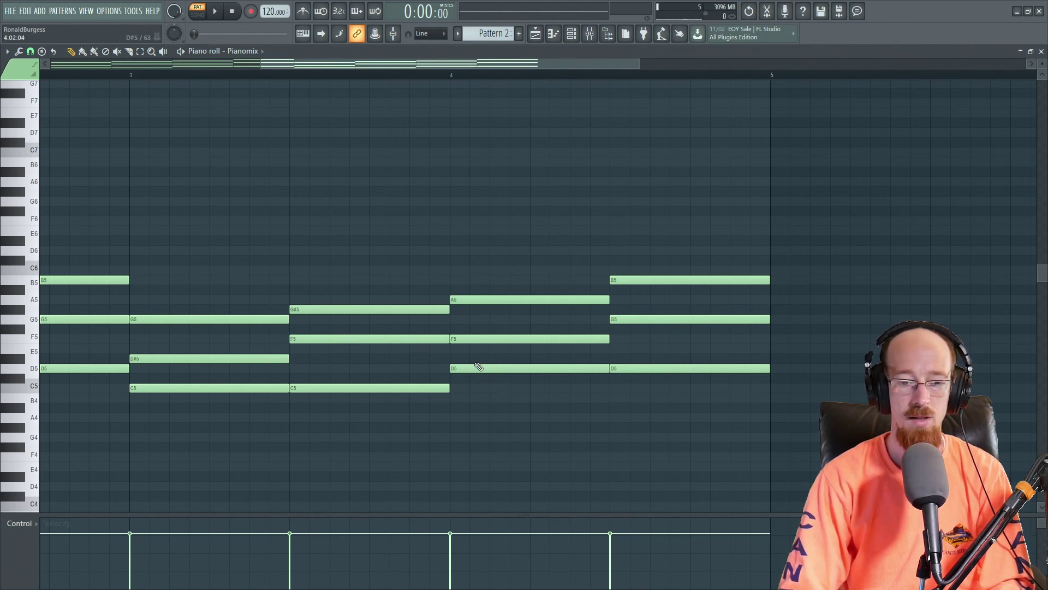
drag(470, 299, 468, 310)
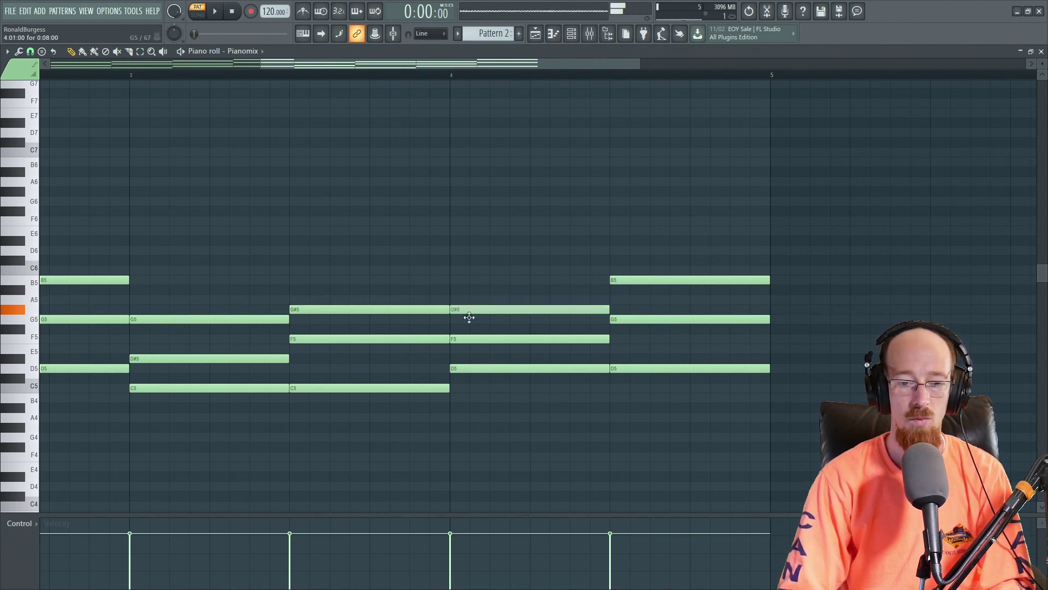
Play back bars 3 and 4 to hear the altered chord
click(138, 76)
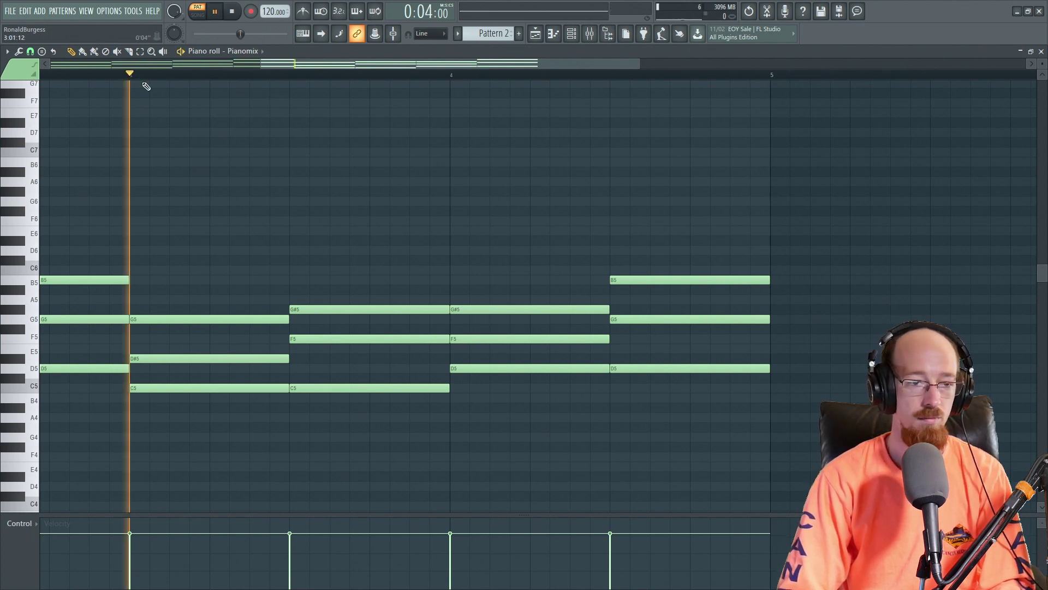
key(space)
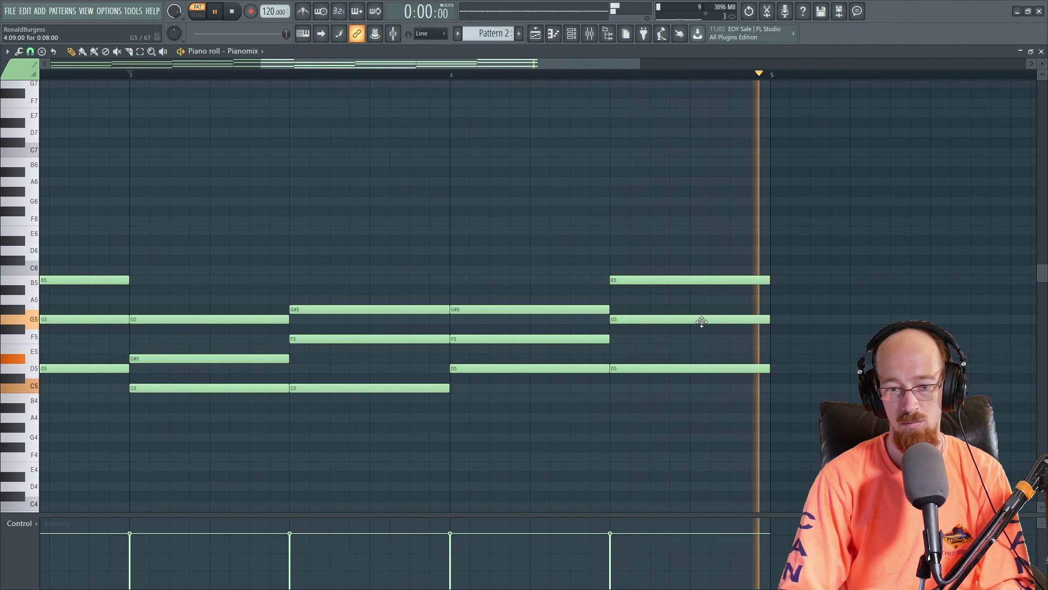
key(space)
Copy the C minor chord from bar 3 to the start of bar 5 and add a C6 note above it
scroll(424, 290, down, 3)
drag(337, 222, 390, 258)
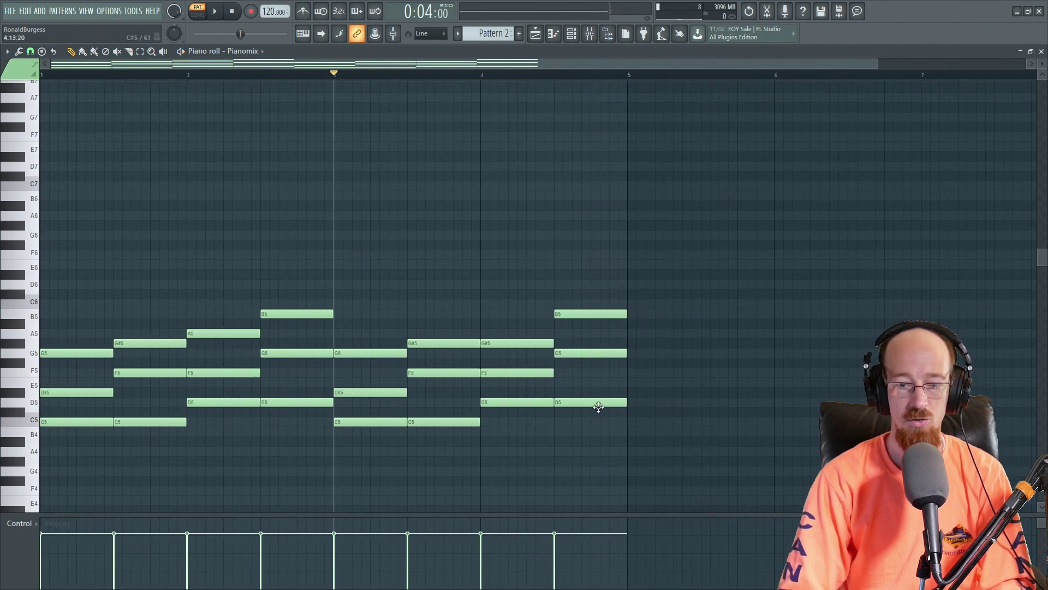
drag(358, 319, 367, 399)
mouse_move(368, 339)
mouse_down()
mouse_move(369, 430)
mouse_move(661, 421)
mouse_move(645, 424)
mouse_up()
click(633, 303)
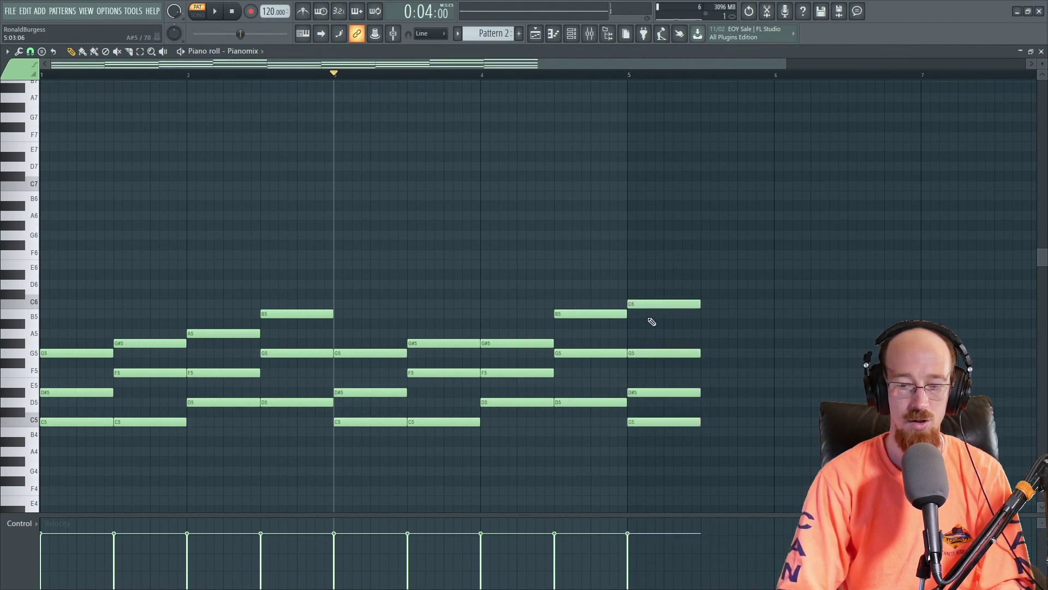
Shorten all four notes of the bar 5 chord to two steps and play the progression from bar 3
drag(678, 271, 720, 461)
drag(701, 426, 649, 428)
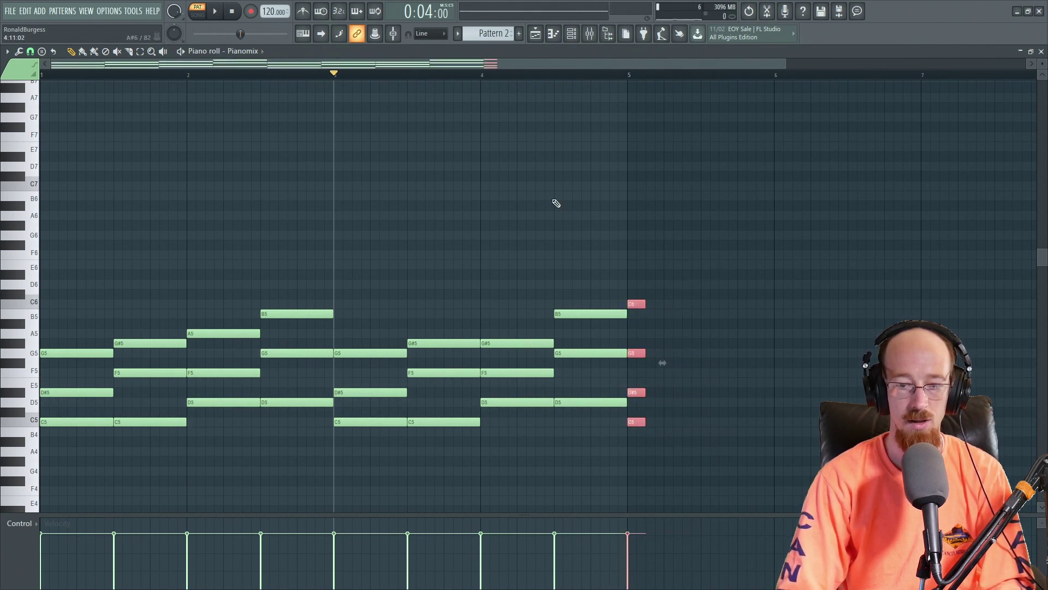
key(space)
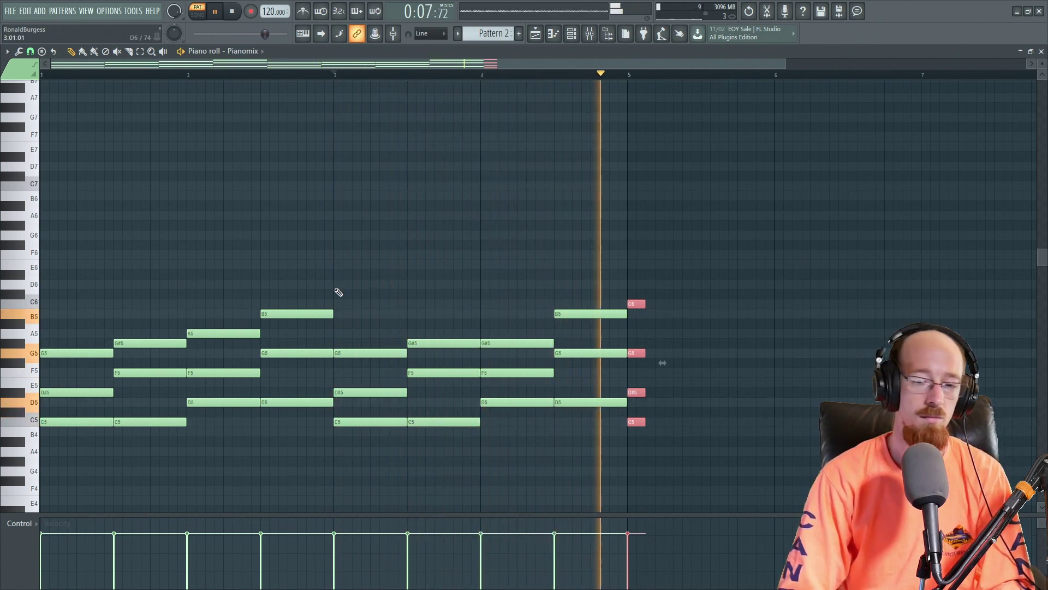
key(space)
click(654, 344)
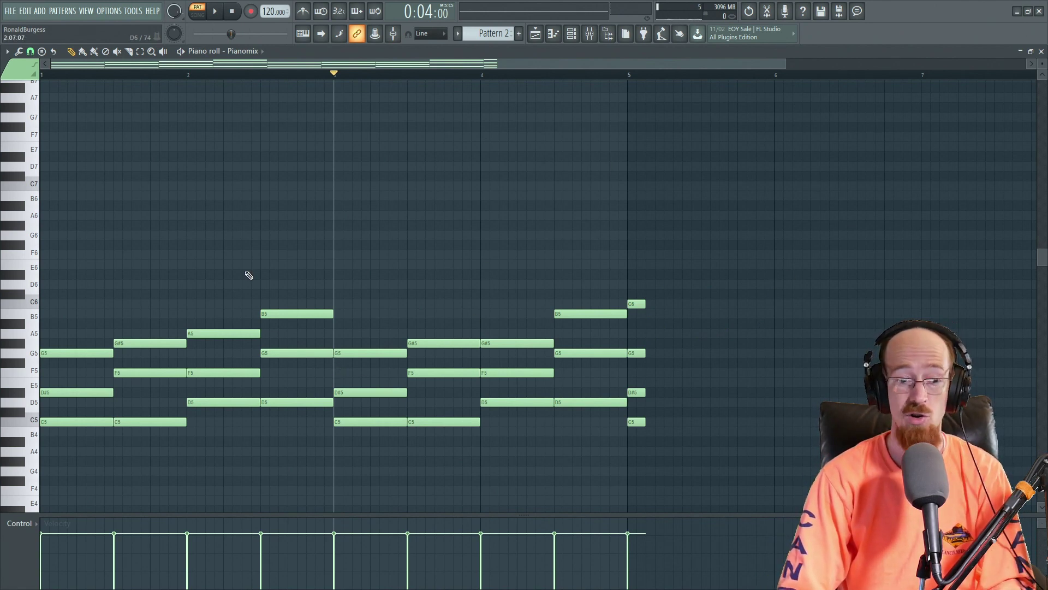
Delete the three notes of the F minor chord in the second half of bar 1
scroll(398, 237, down, 2)
ctrl+scroll(240, 251, up, 3)
ctrl+scroll(273, 248, down, 2)
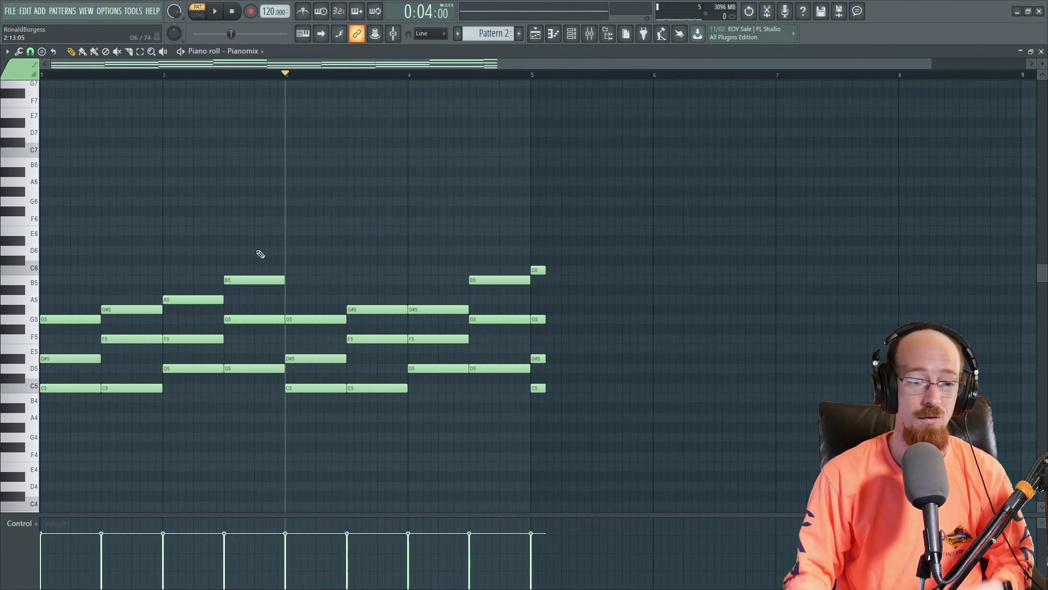
ctrl+scroll(129, 250, up, 3)
scroll(601, 289, up, 2)
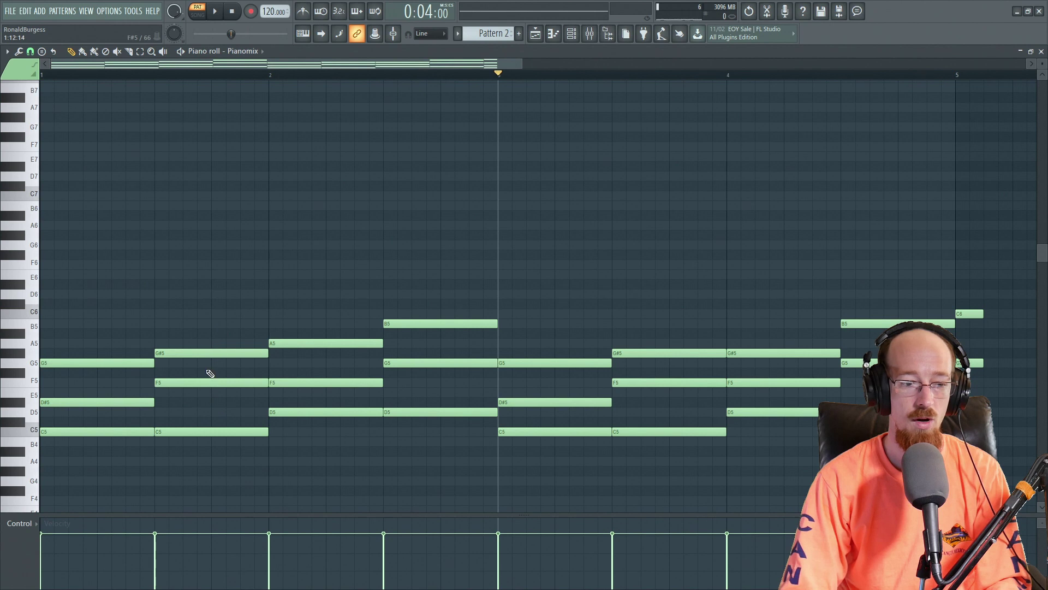
right_click(213, 353)
right_click(211, 382)
right_click(209, 432)
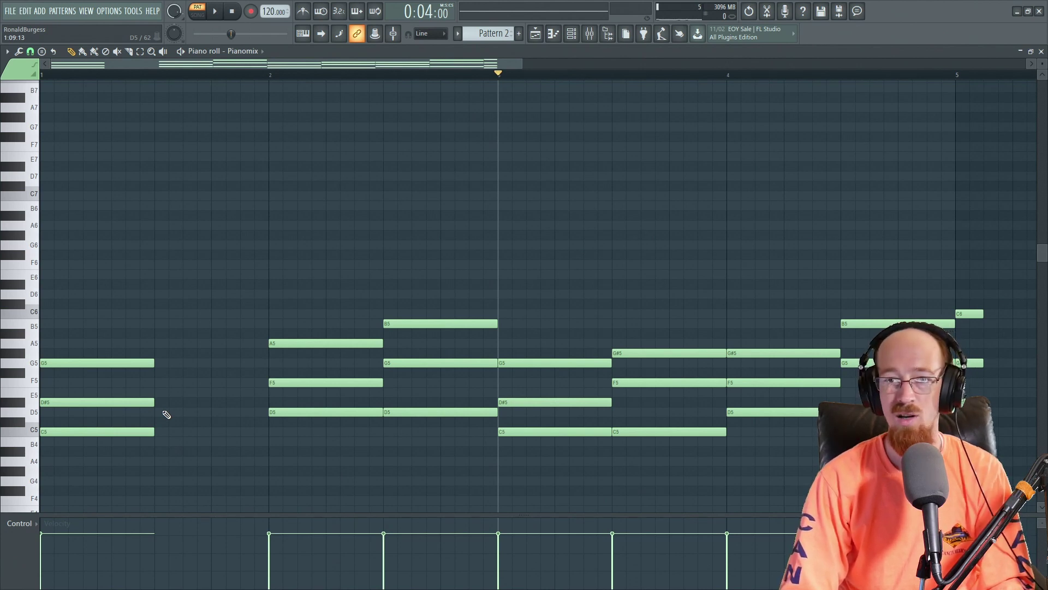
Stamp a G# major chord in the second half of bar 1 and raise it one octave to start on G#5
click(42, 52)
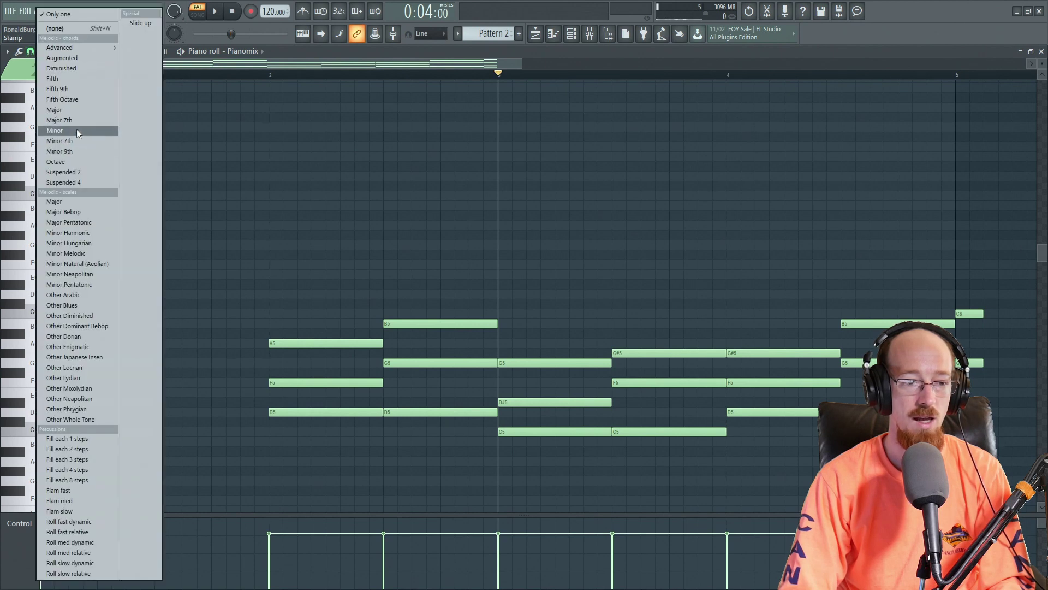
click(63, 110)
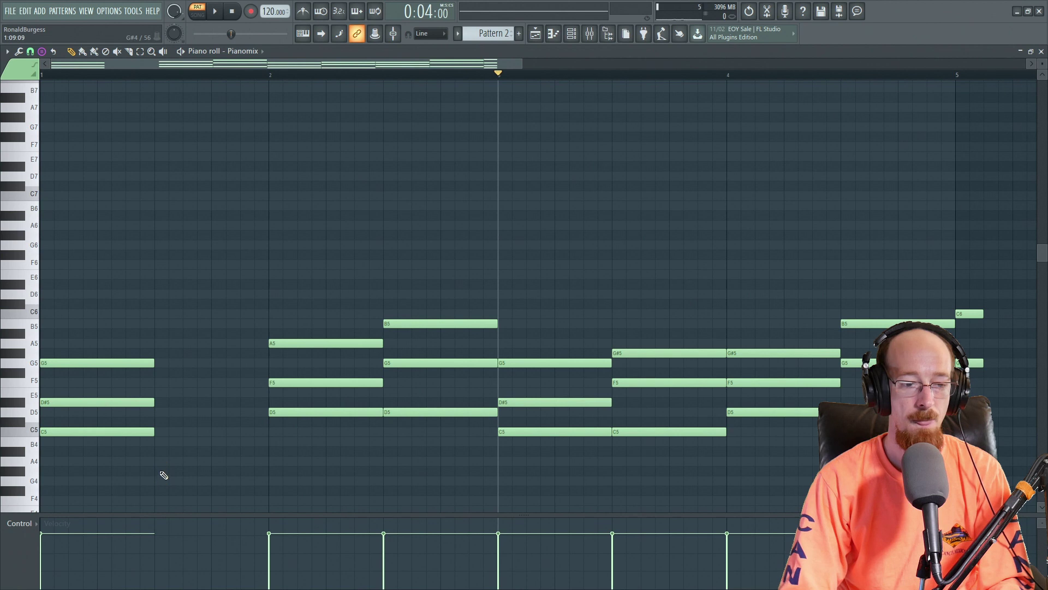
click(164, 473)
key(ctrl+Up)
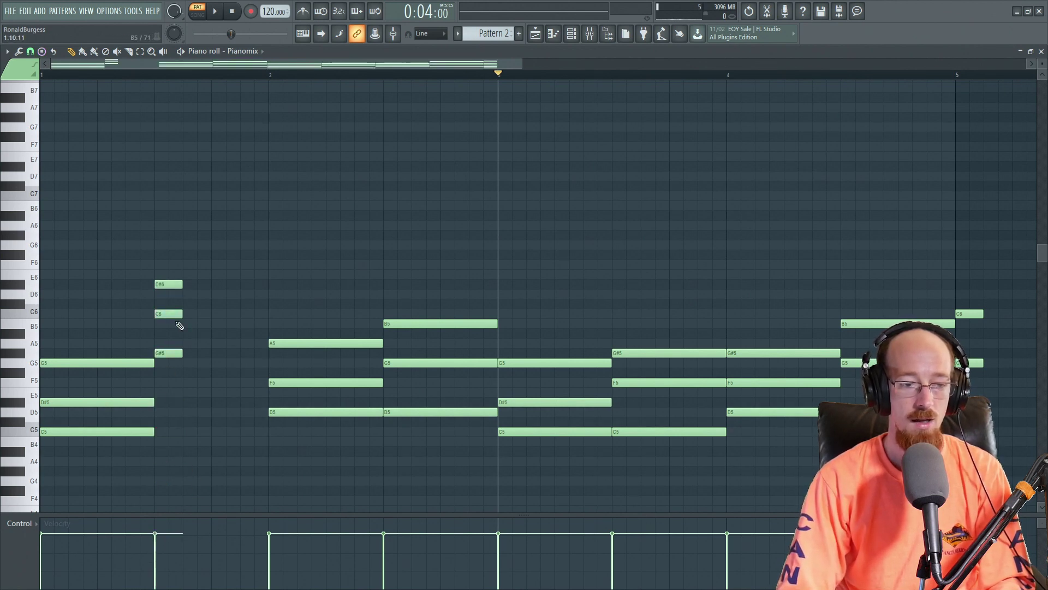
Invert the G# major chord by moving its C6 and D#6 down an octave, and lengthen all three notes to half a bar
drag(163, 272, 181, 381)
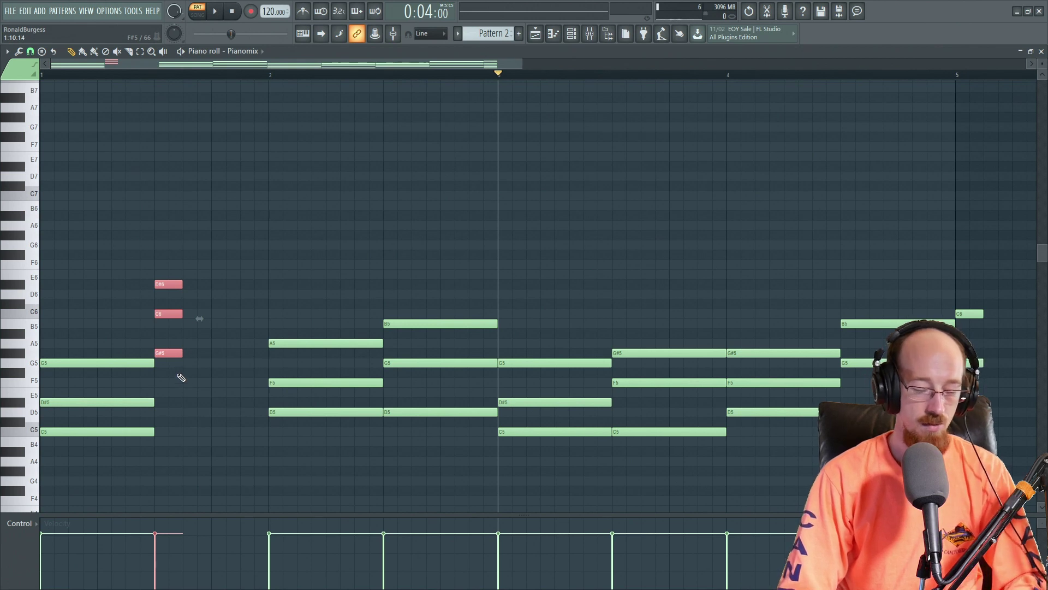
ctrl+click(201, 308)
drag(158, 267, 178, 317)
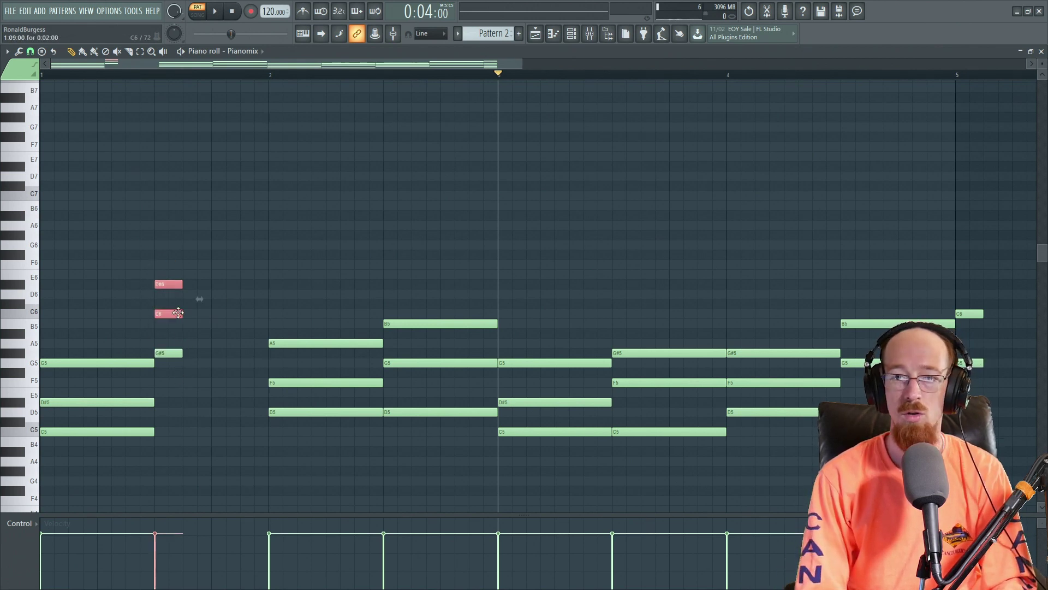
key(ctrl+Down)
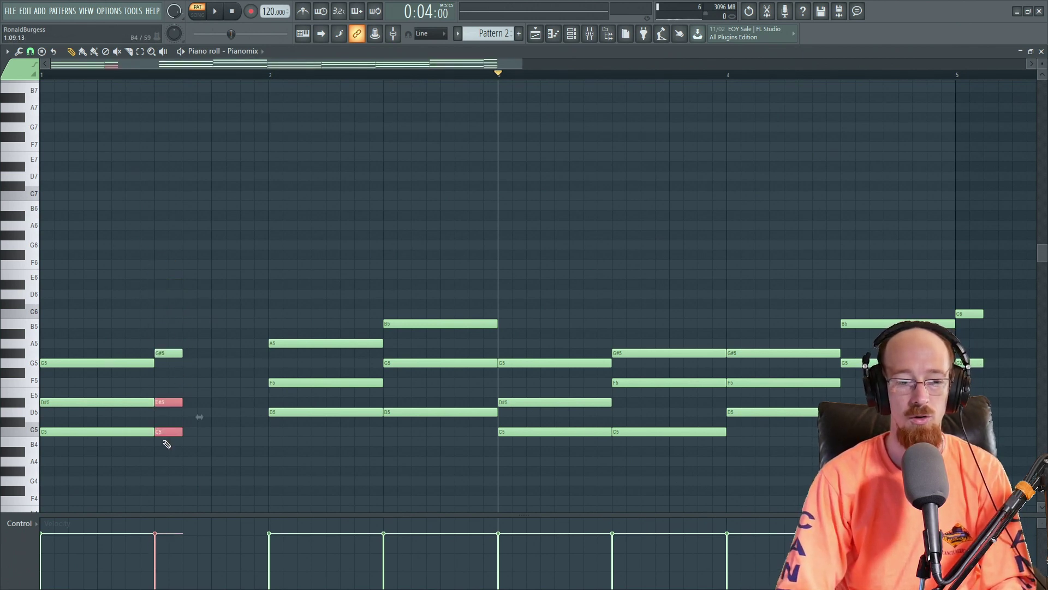
drag(154, 337, 268, 432)
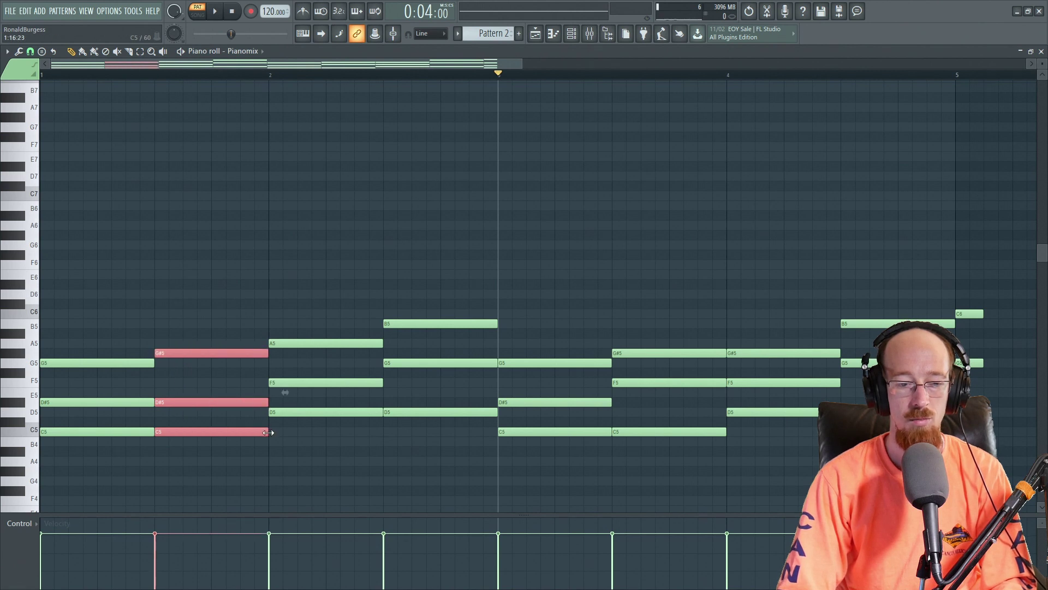
Play the progression from bar 1 to hear the new G# major chord, and clear the note selection
click(40, 74)
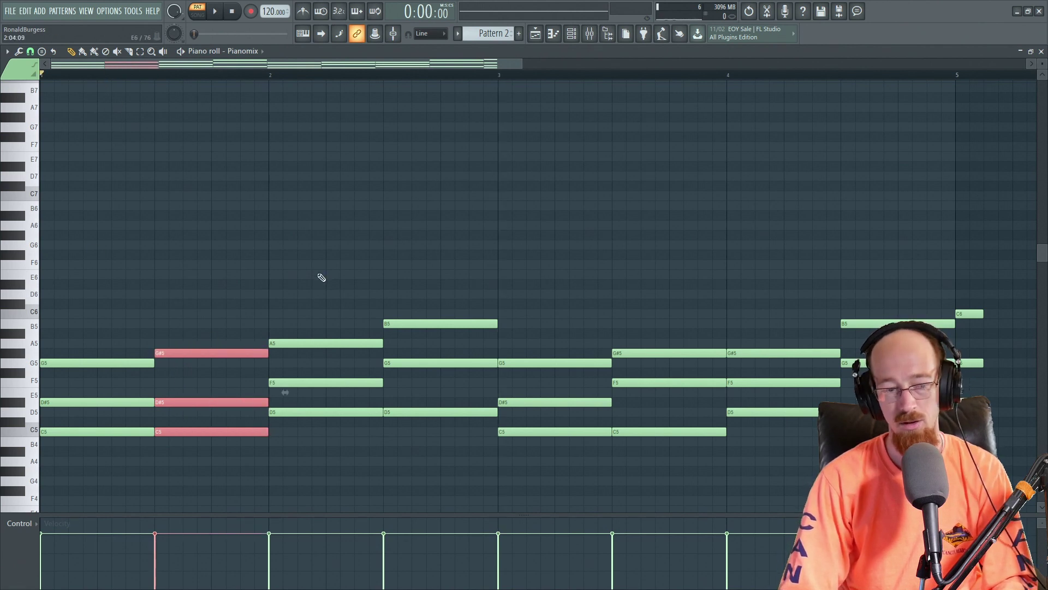
key(space)
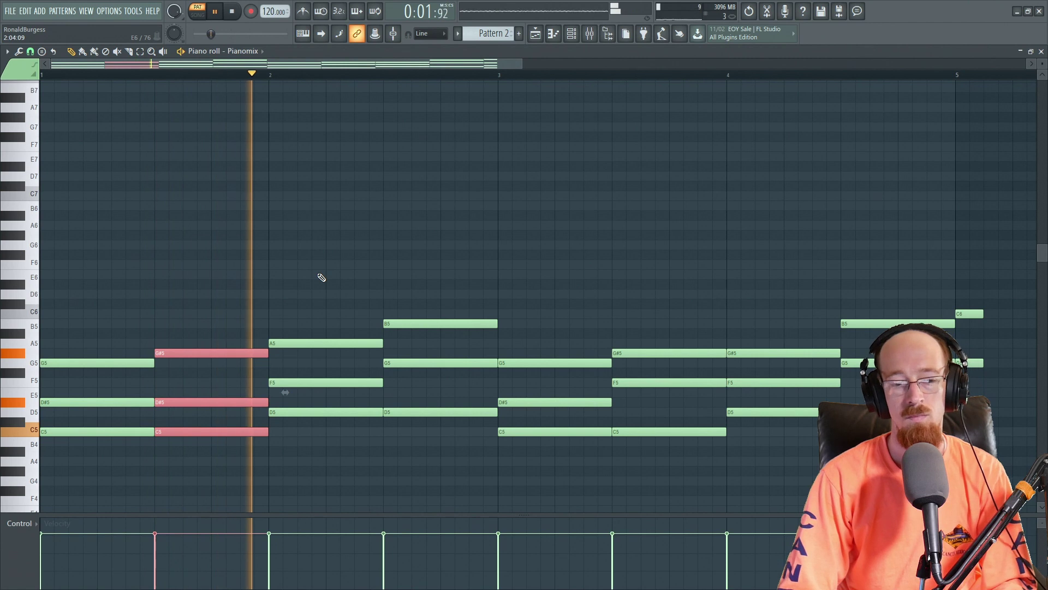
key(space)
key(ctrl+d)
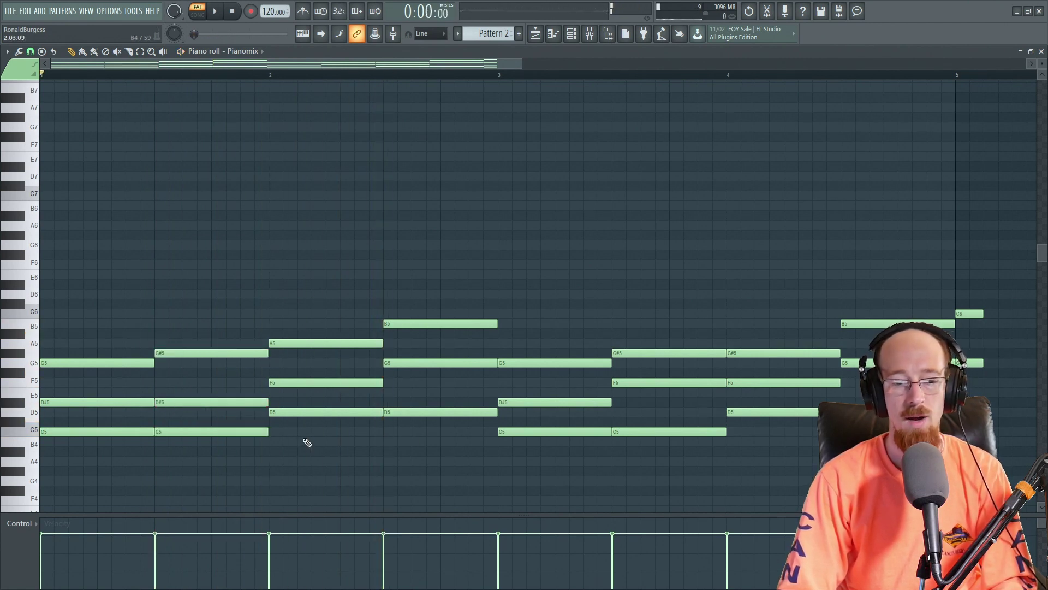
Replace the chord at the start of bar 2 with an F minor chord stamp rooted on F5
right_click(305, 412)
right_click(305, 382)
right_click(301, 343)
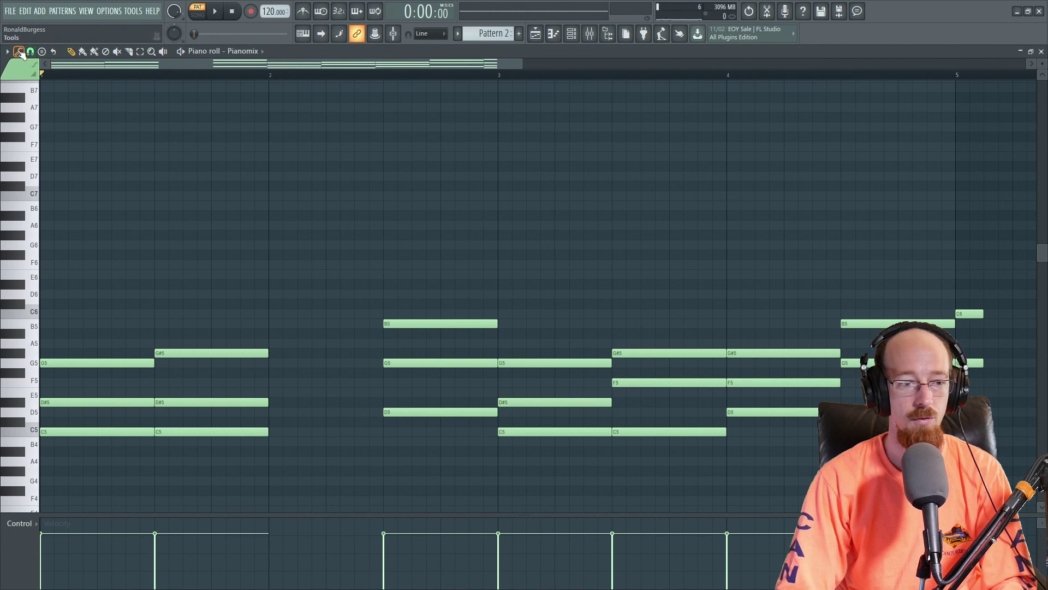
click(30, 51)
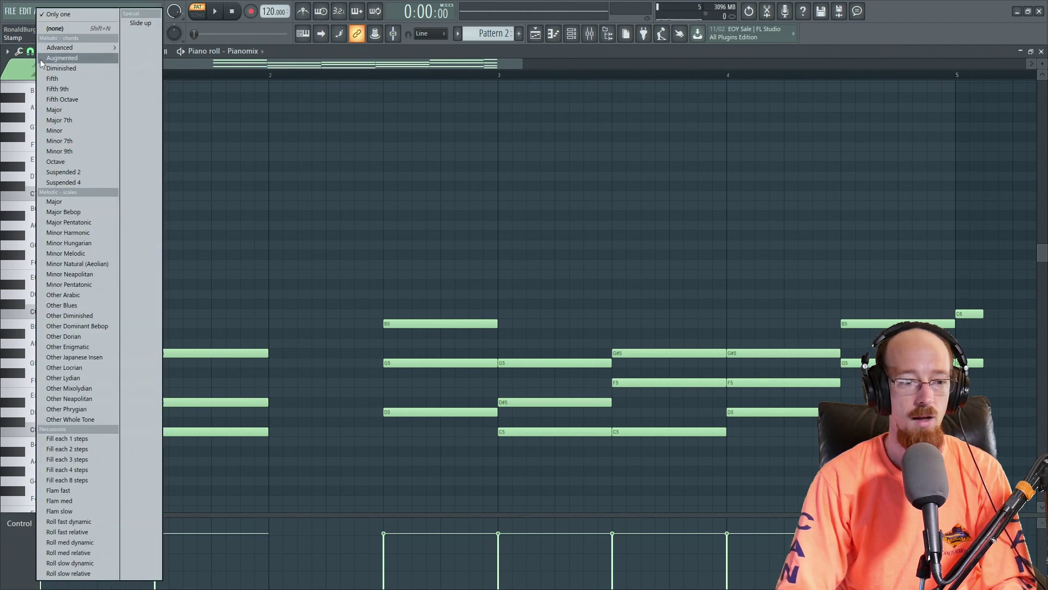
click(73, 130)
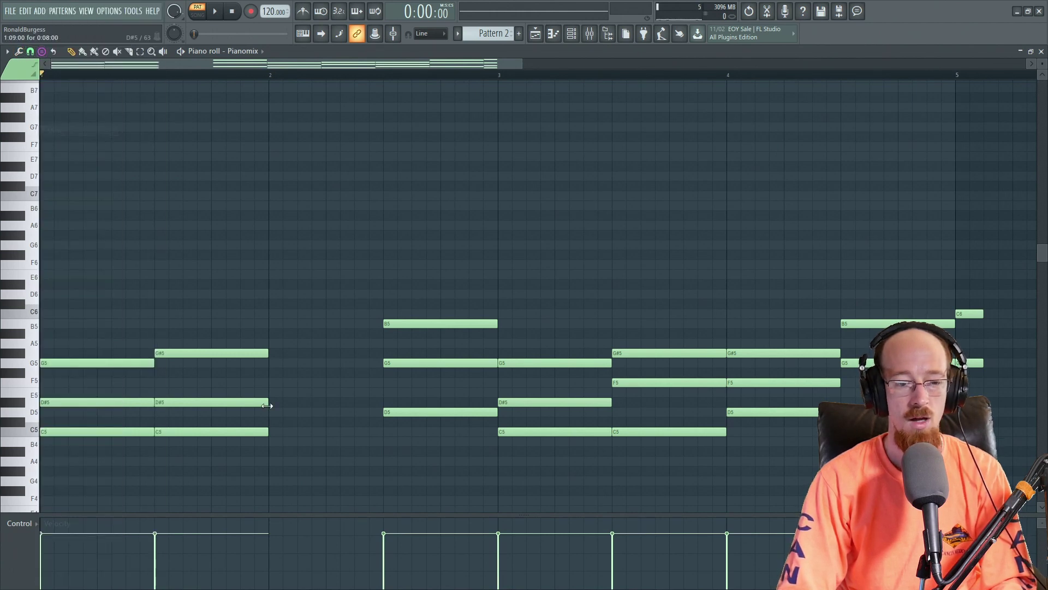
click(273, 381)
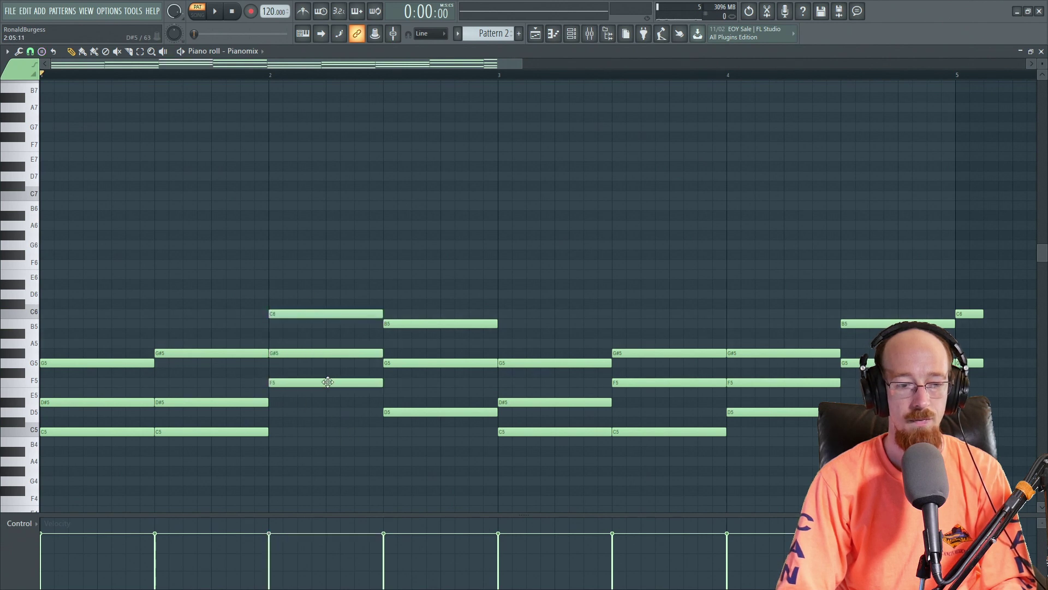
Invert the bar 2 F minor chord by moving its C6 down an octave to C5, and play back the progression
drag(300, 290, 327, 328)
key(ctrl+Down)
key(space)
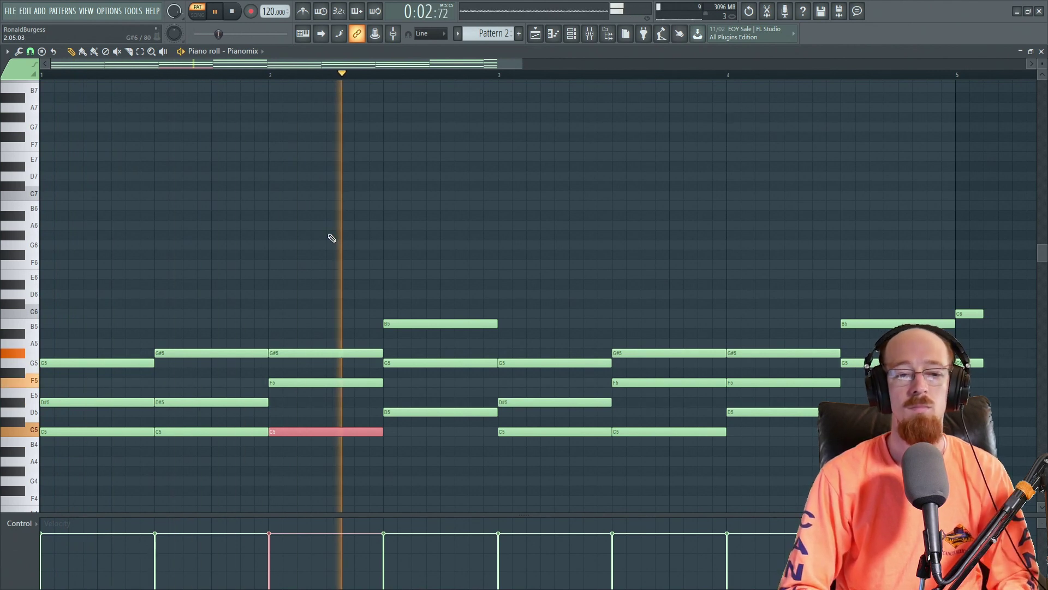
key(space)
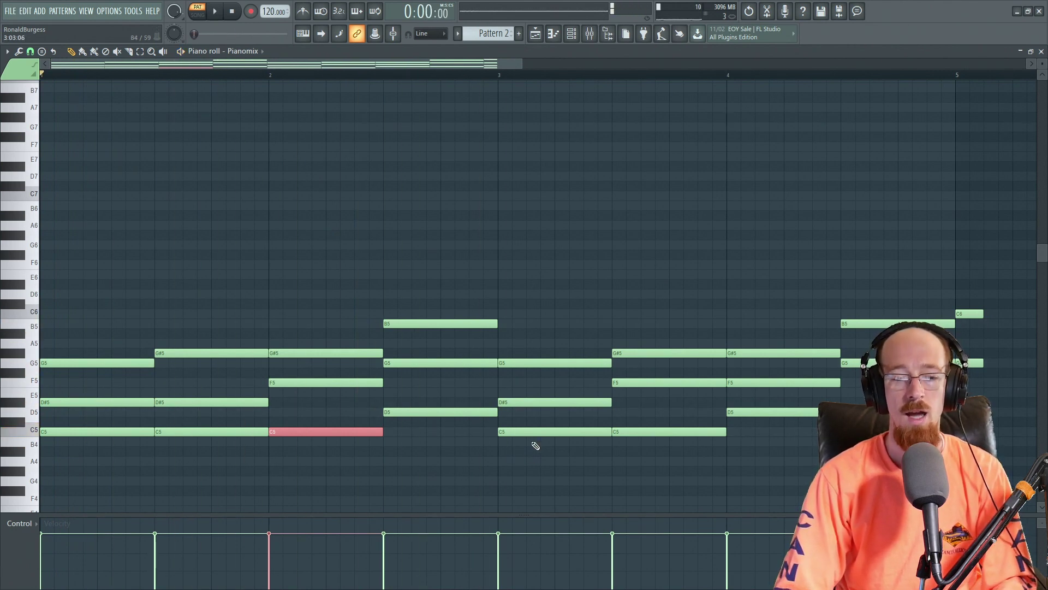
Add a half-bar C6 note on top of the C minor chord at the start of bar 3
drag(533, 429, 534, 457)
ctrl+click(432, 327)
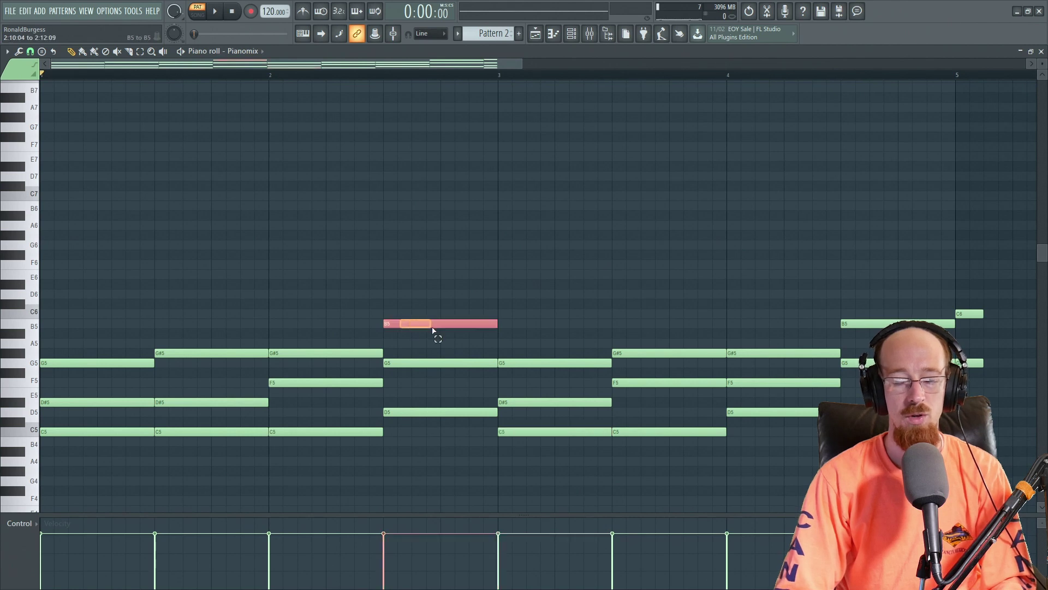
click(508, 318)
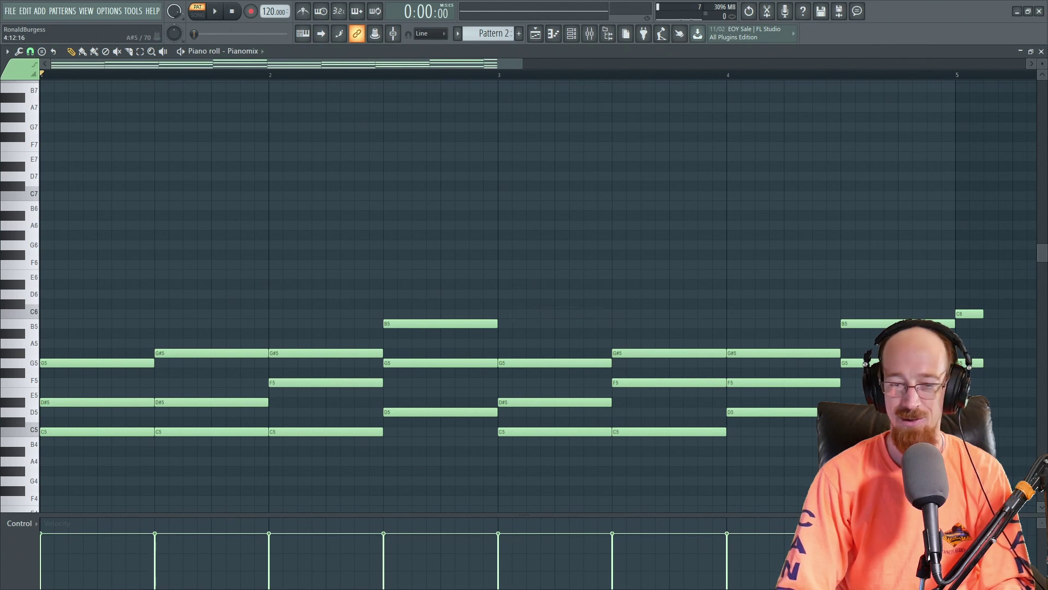
drag(908, 299, 968, 327)
ctrl+click(546, 300)
click(451, 321)
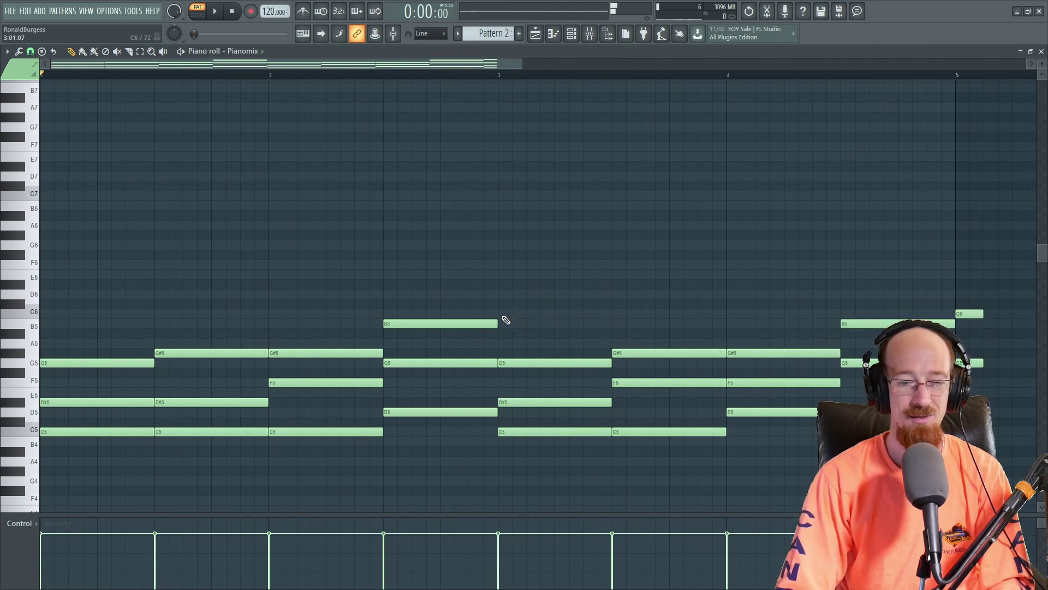
click(504, 317)
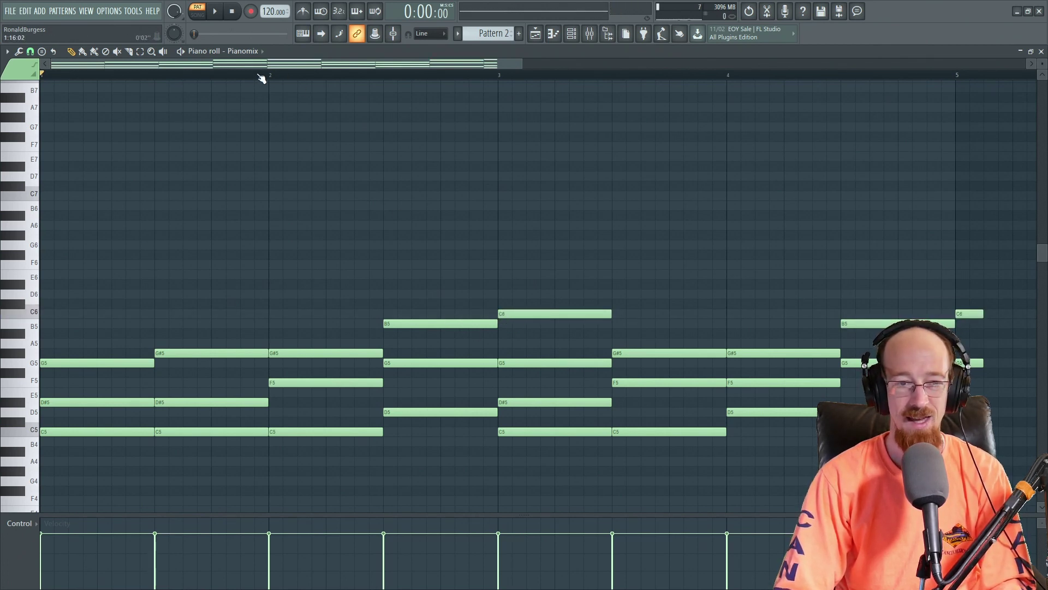
Play back from bar 2 to hear the transition into the extended C minor chord
click(279, 76)
key(space)
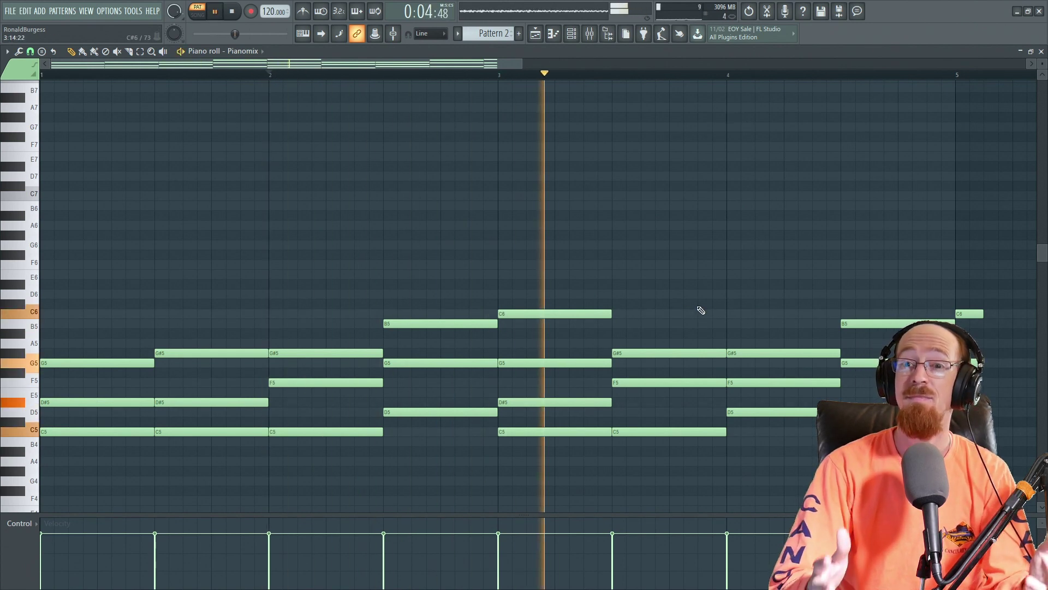
key(space)
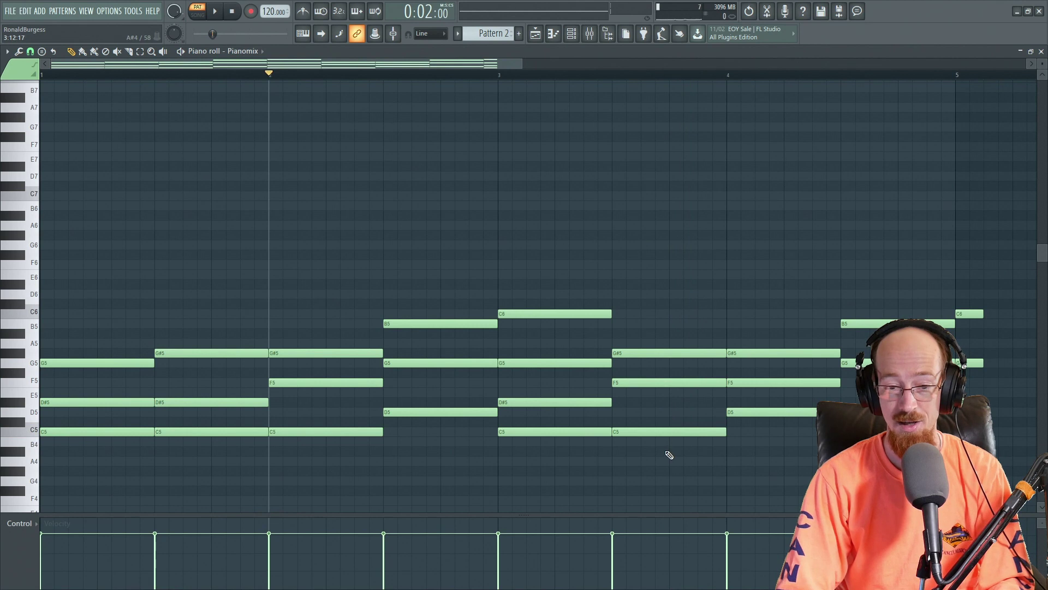
Add a half-bar F6 note above the F minor chord in the second half of bar 3
click(641, 431)
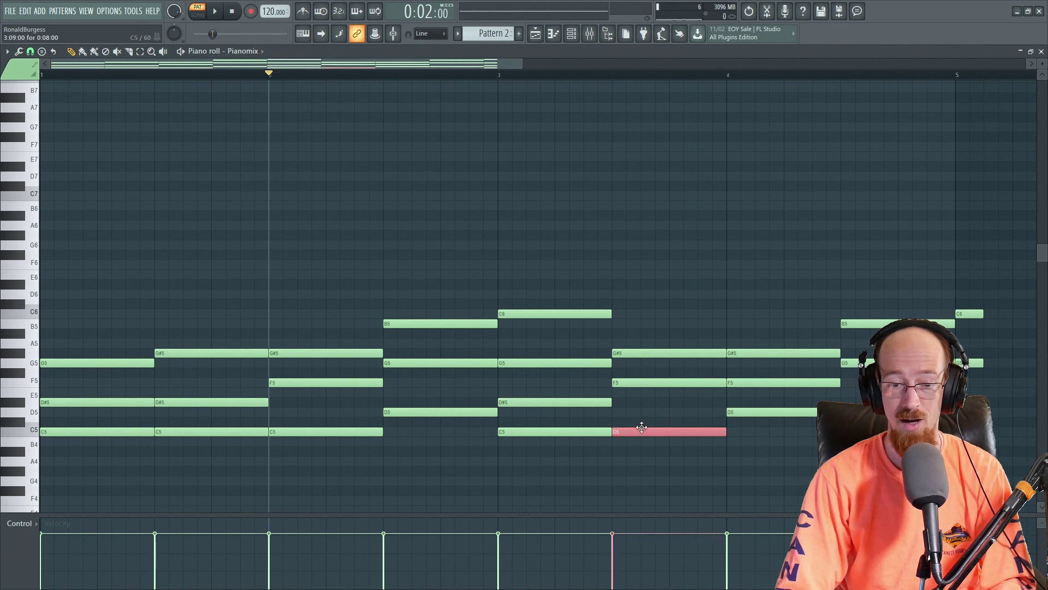
click(627, 313)
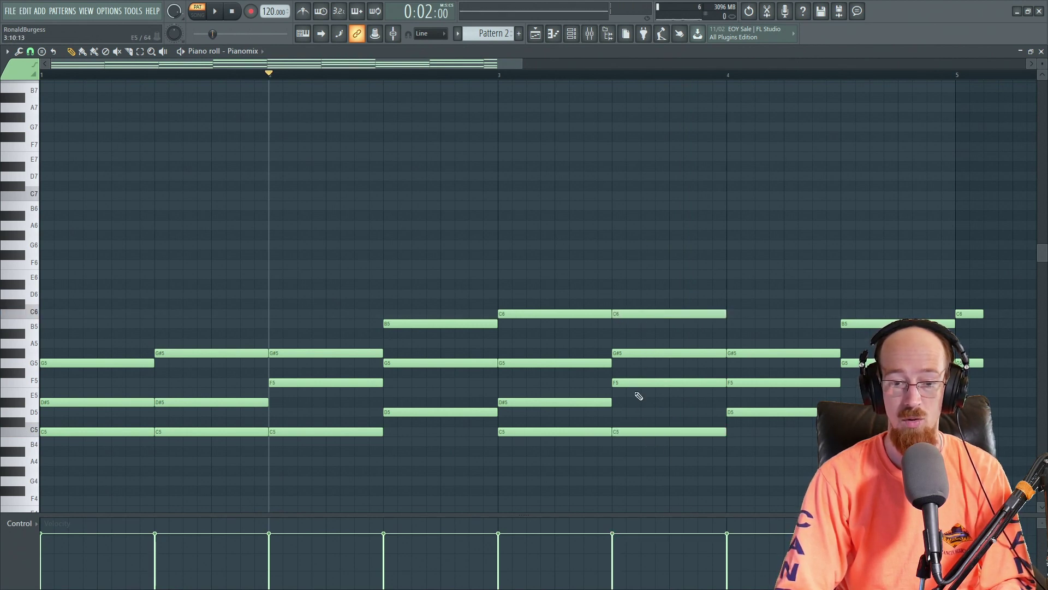
drag(623, 313, 623, 264)
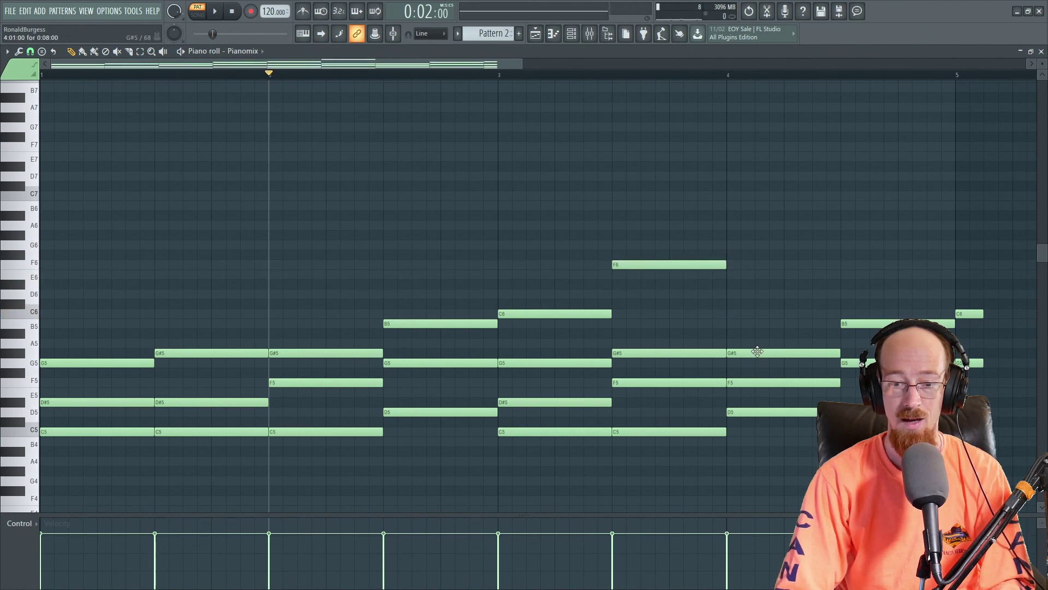
Add half-bar octave notes above the two bar 4 chords, G#6 over the first and G6 over the second
click(734, 255)
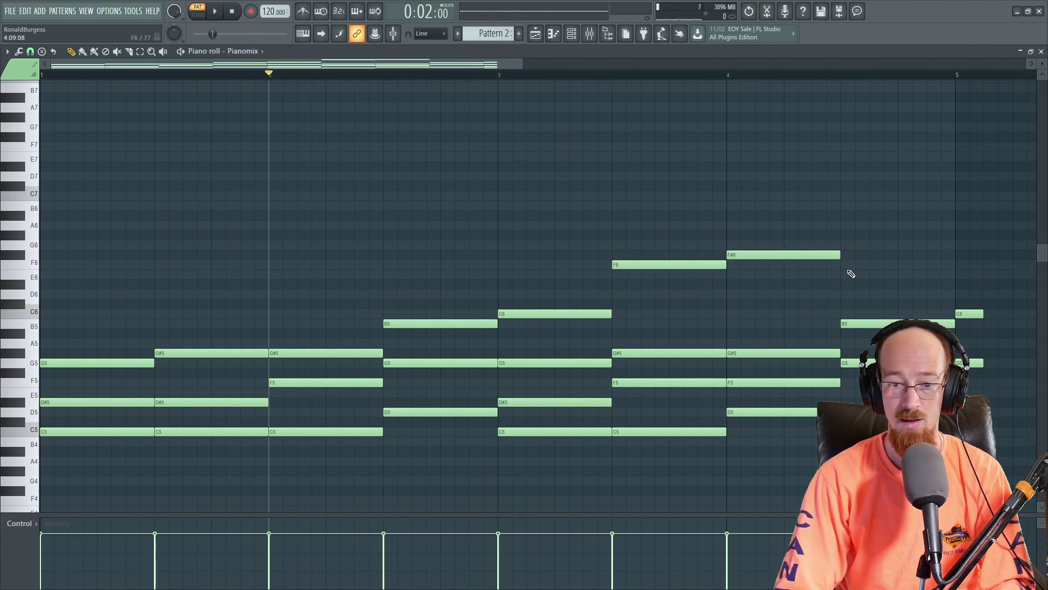
click(847, 274)
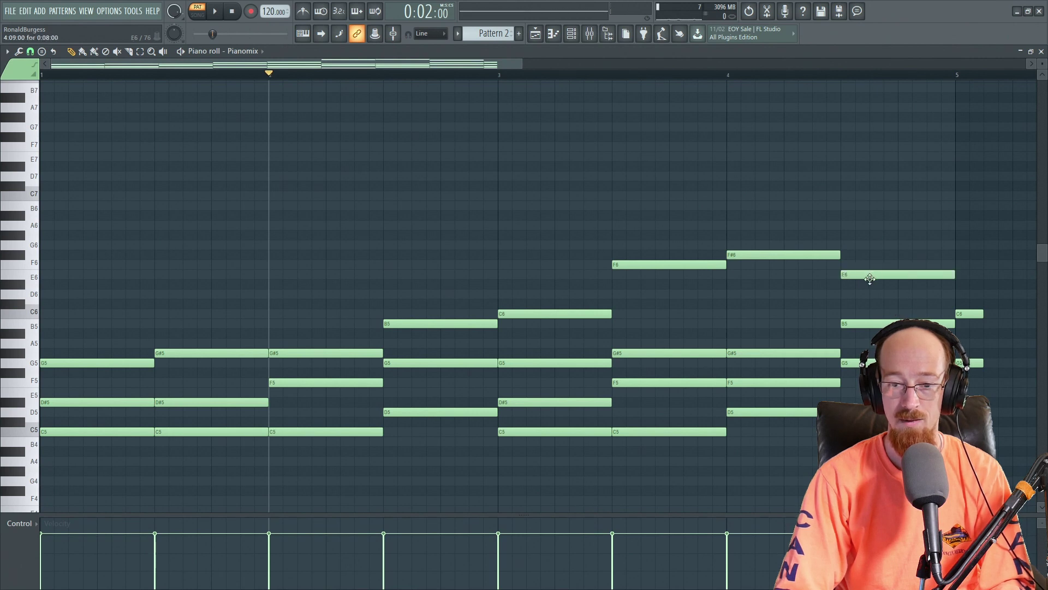
right_click(861, 276)
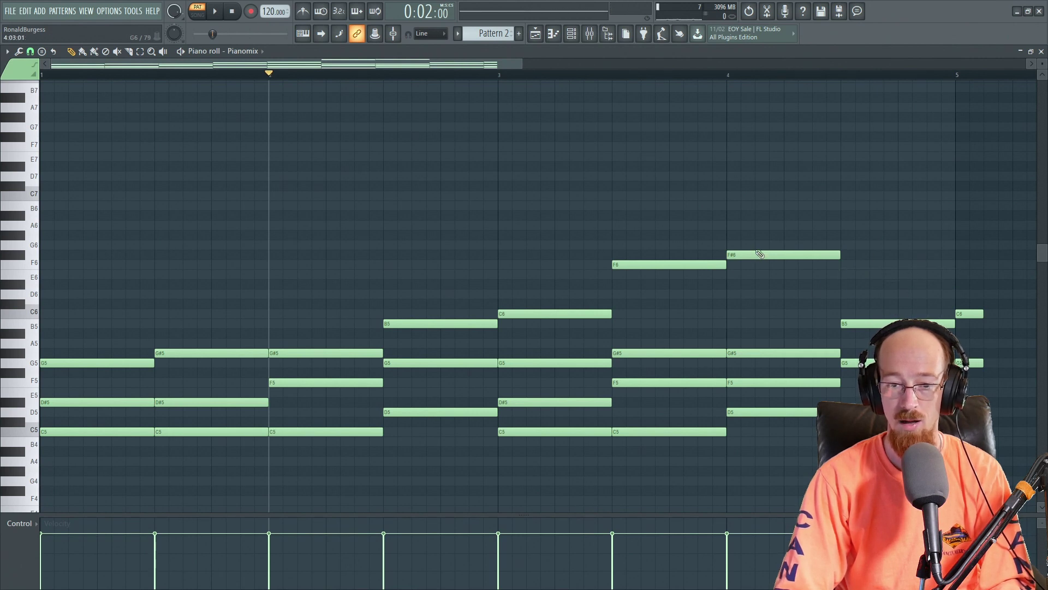
drag(740, 254, 738, 235)
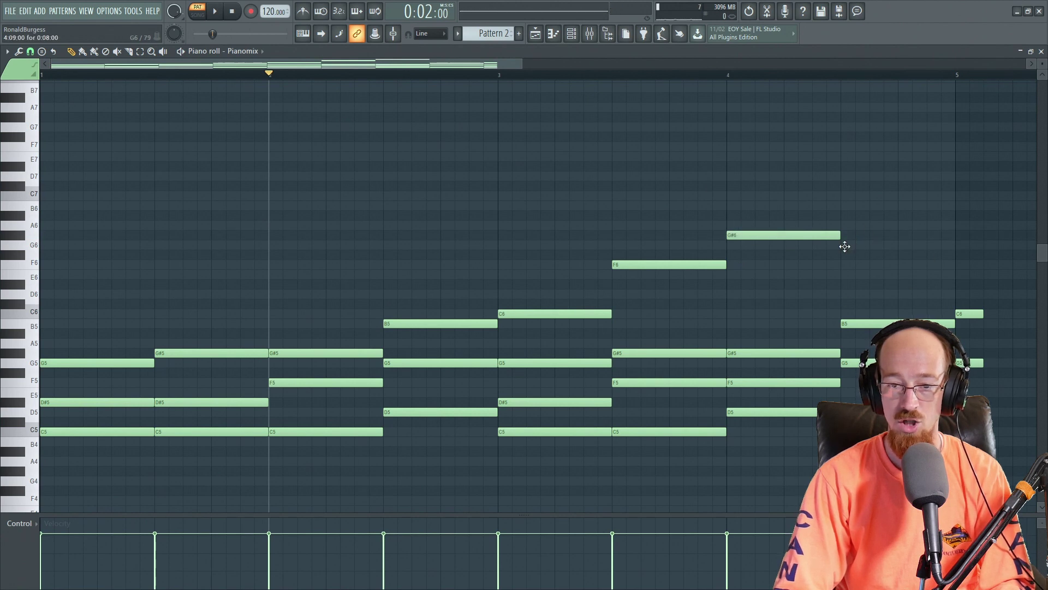
click(848, 246)
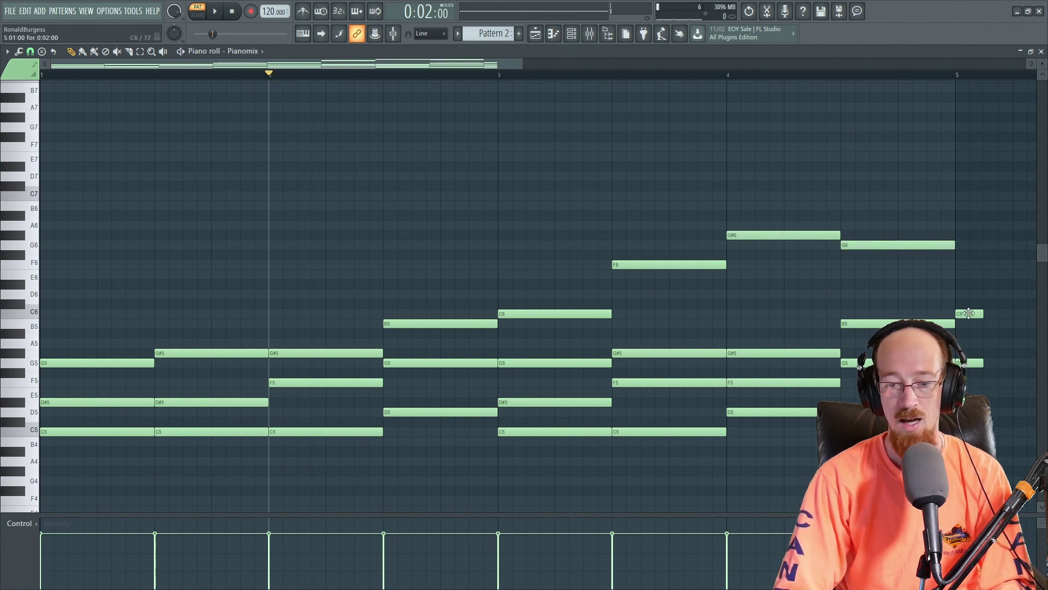
Play back the progression from bar 3 to hear the added high notes
click(509, 77)
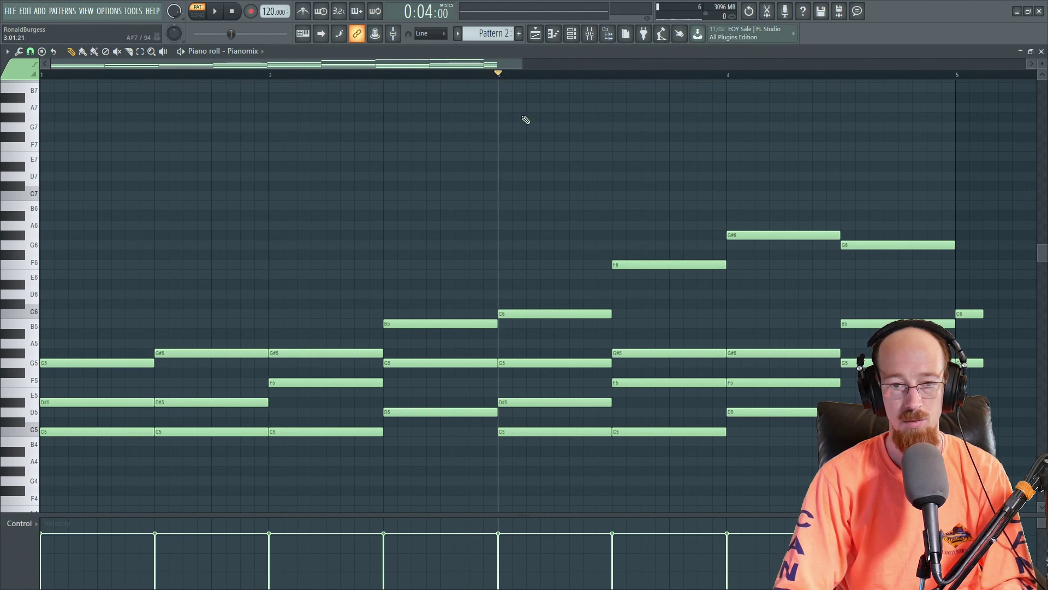
key(space)
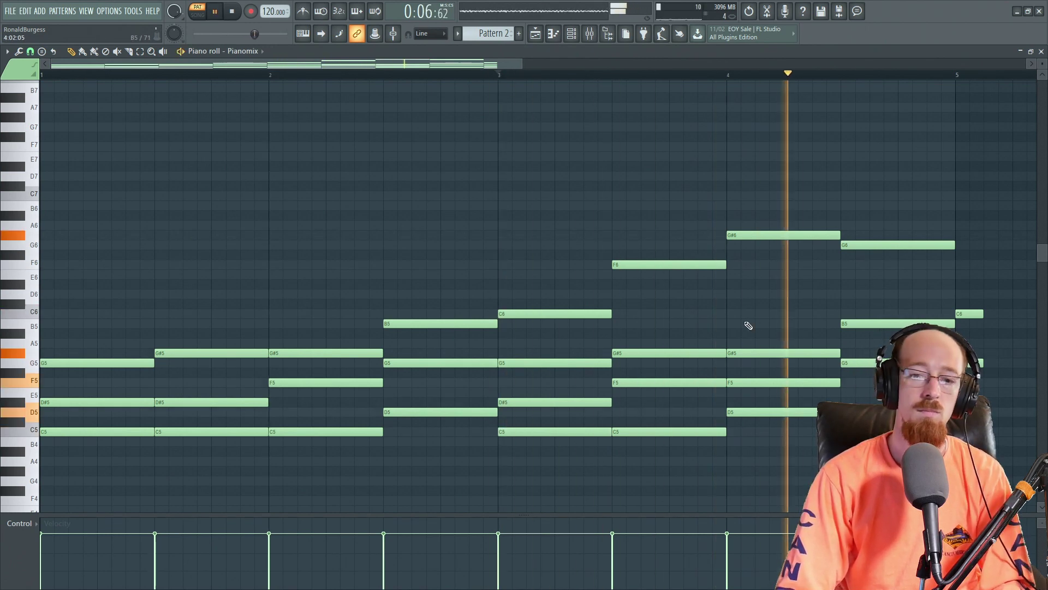
key(space)
Highlight all the chords in bars 3 and 4 to examine their extended voicings, and clear the selection
scroll(465, 249, down, 2)
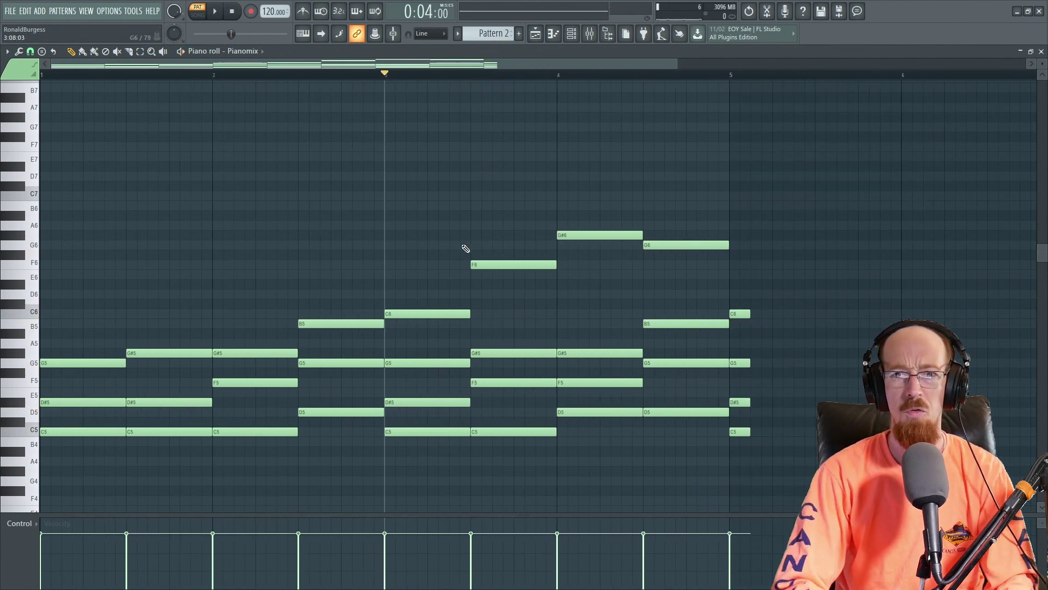
drag(402, 211, 706, 452)
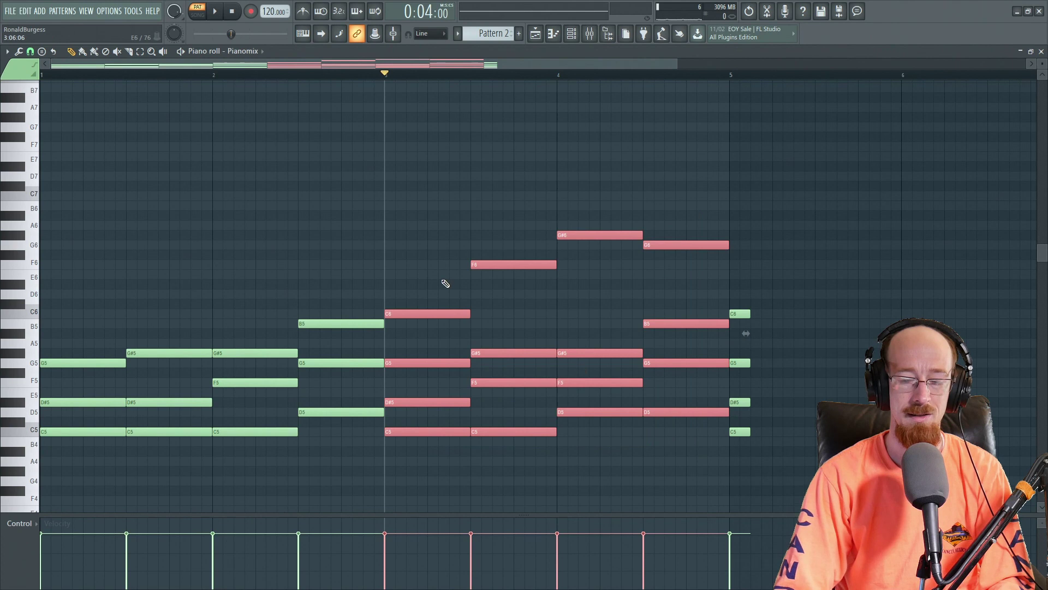
ctrl+click(439, 279)
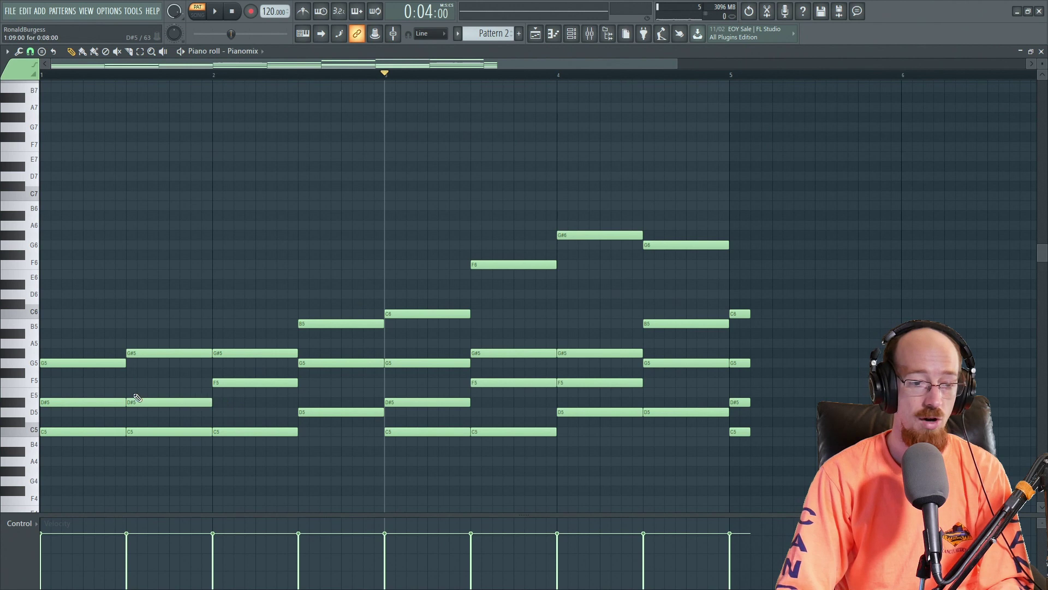
Examine how individual notes move between neighbouring chords by highlighting adjacent note pairs, chiefly G5 to G#5 in bar 1
drag(116, 377, 151, 349)
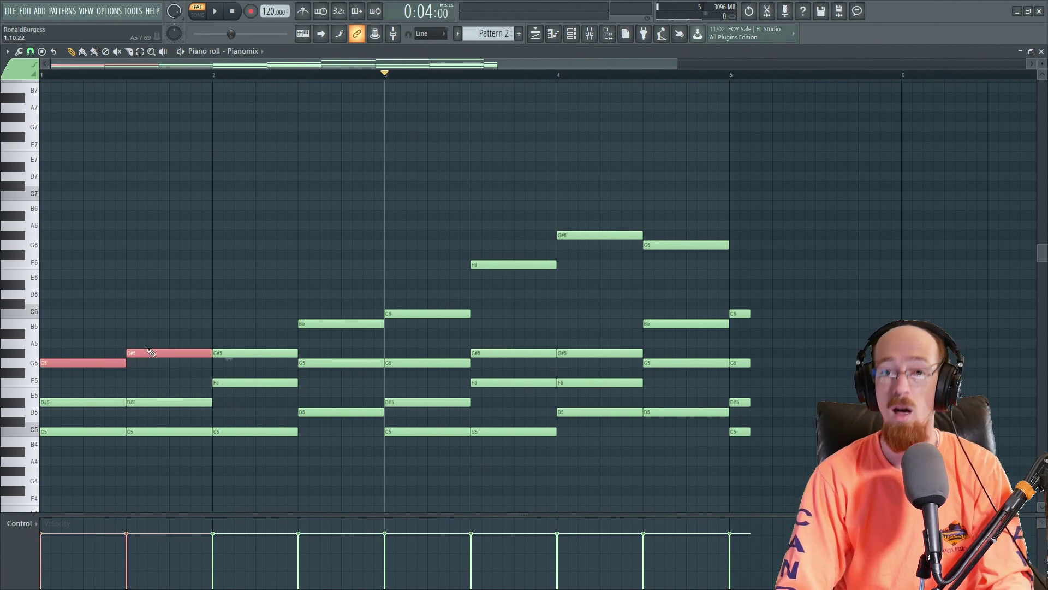
drag(110, 413, 146, 400)
drag(289, 387, 316, 366)
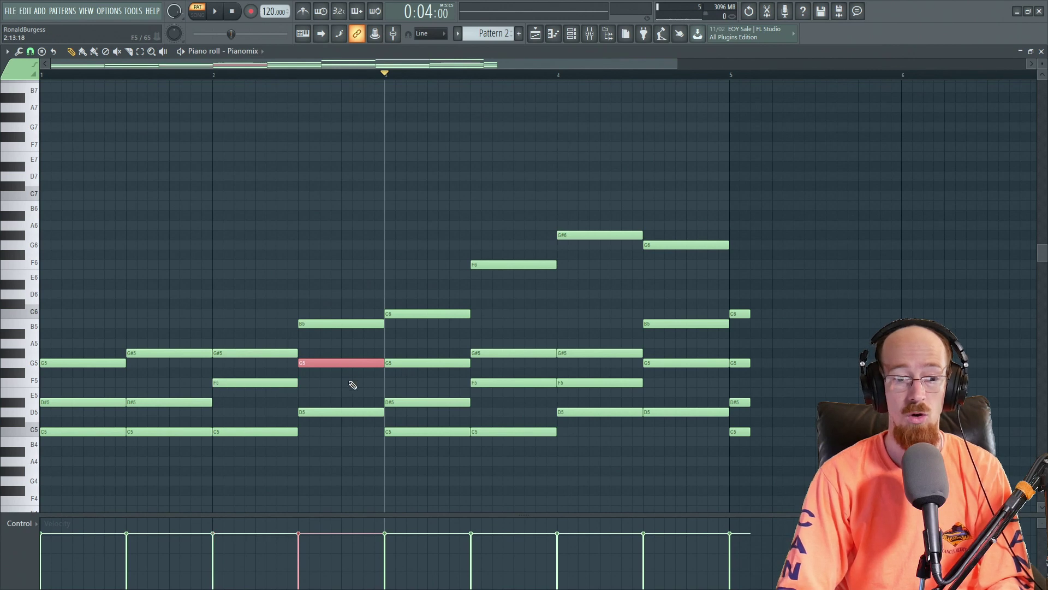
drag(469, 378, 483, 352)
ctrl+click(569, 316)
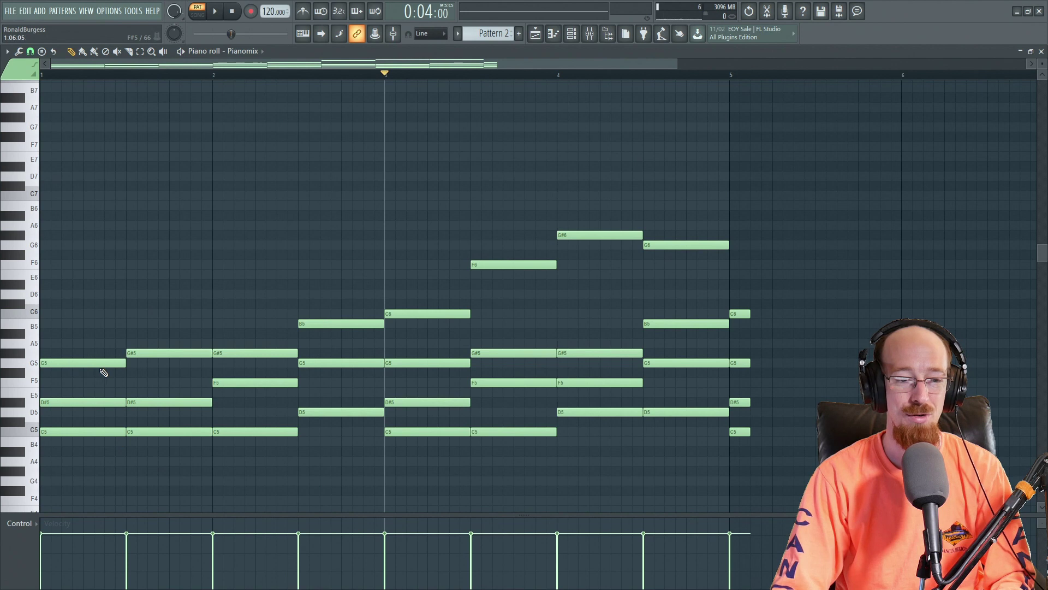
drag(106, 375, 128, 349)
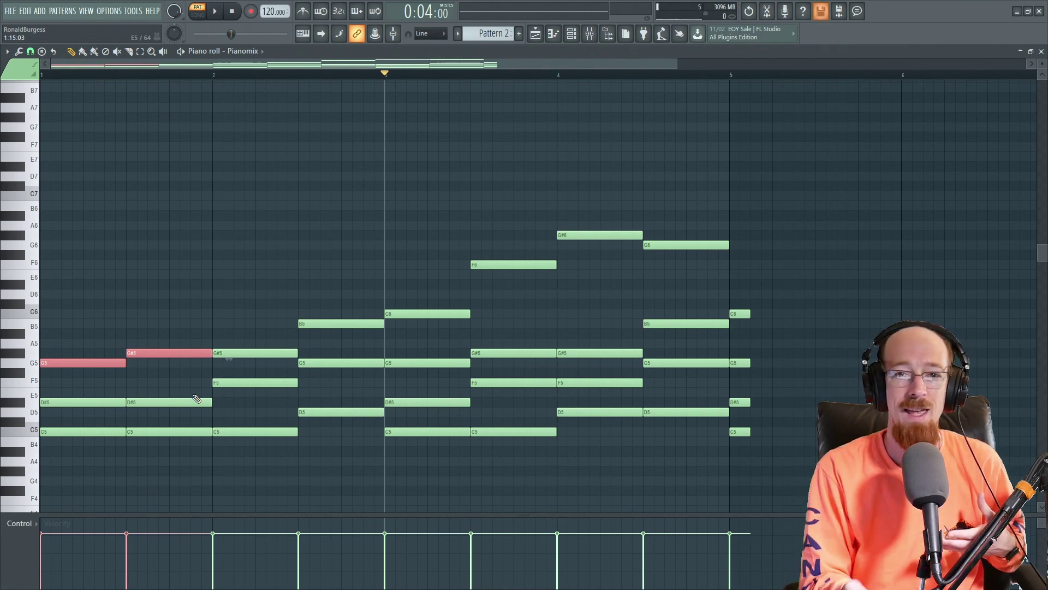
drag(170, 318, 174, 439)
drag(110, 412, 141, 353)
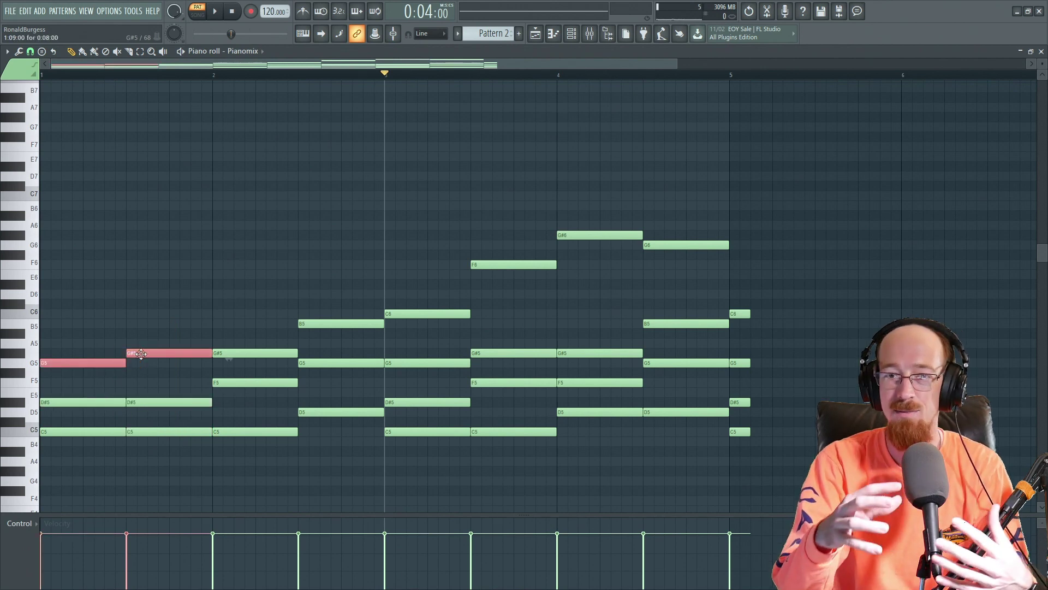